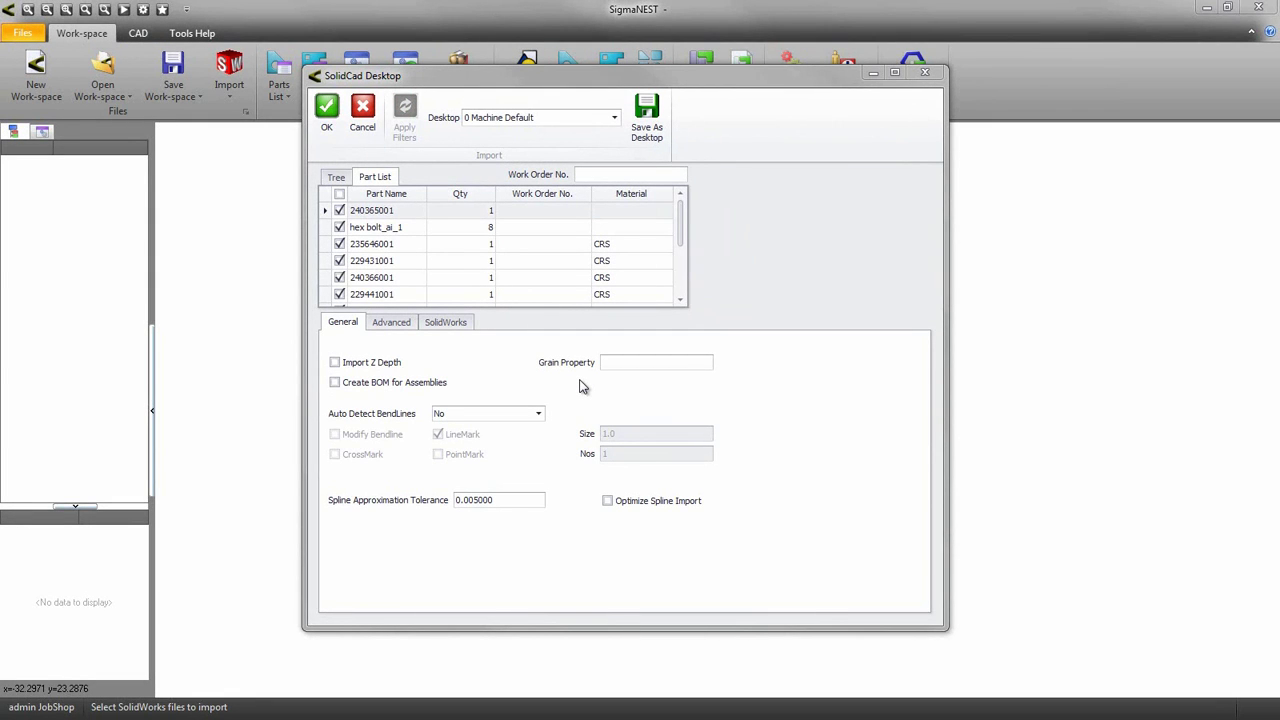
Load the Bolt and Hex desktop and apply its filters to the part list
left_click(614, 117)
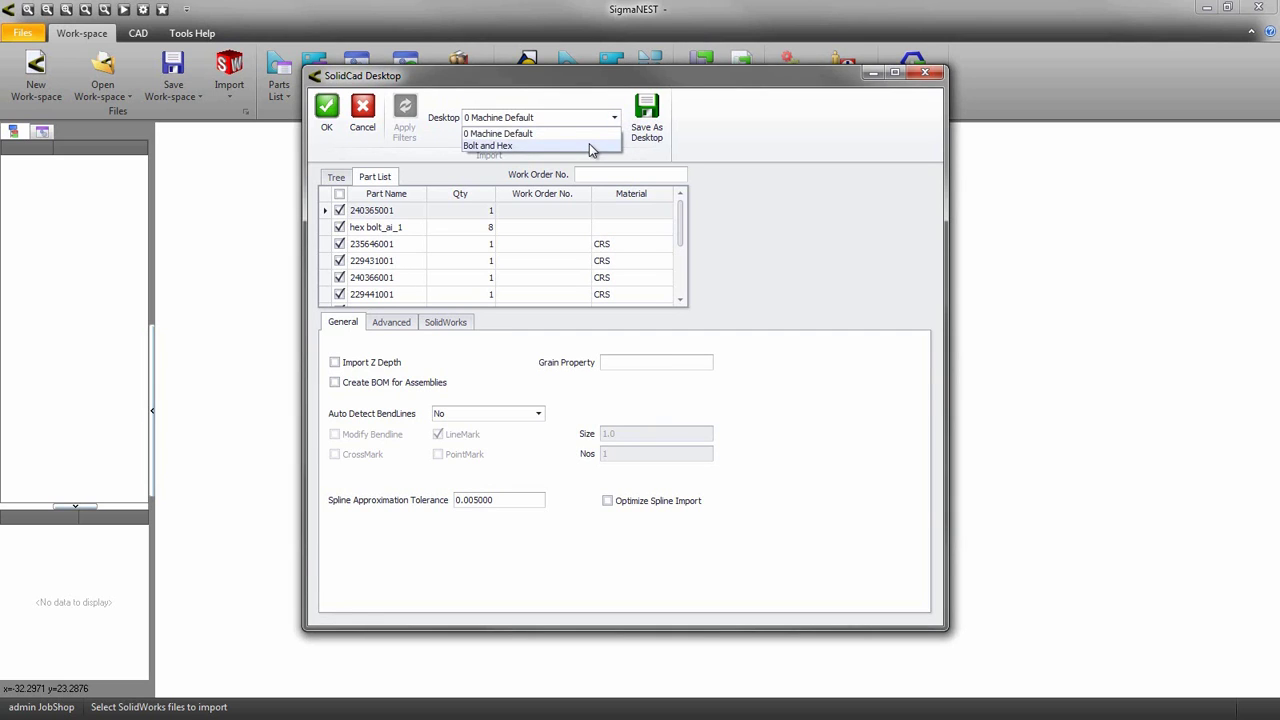
left_click(591, 146)
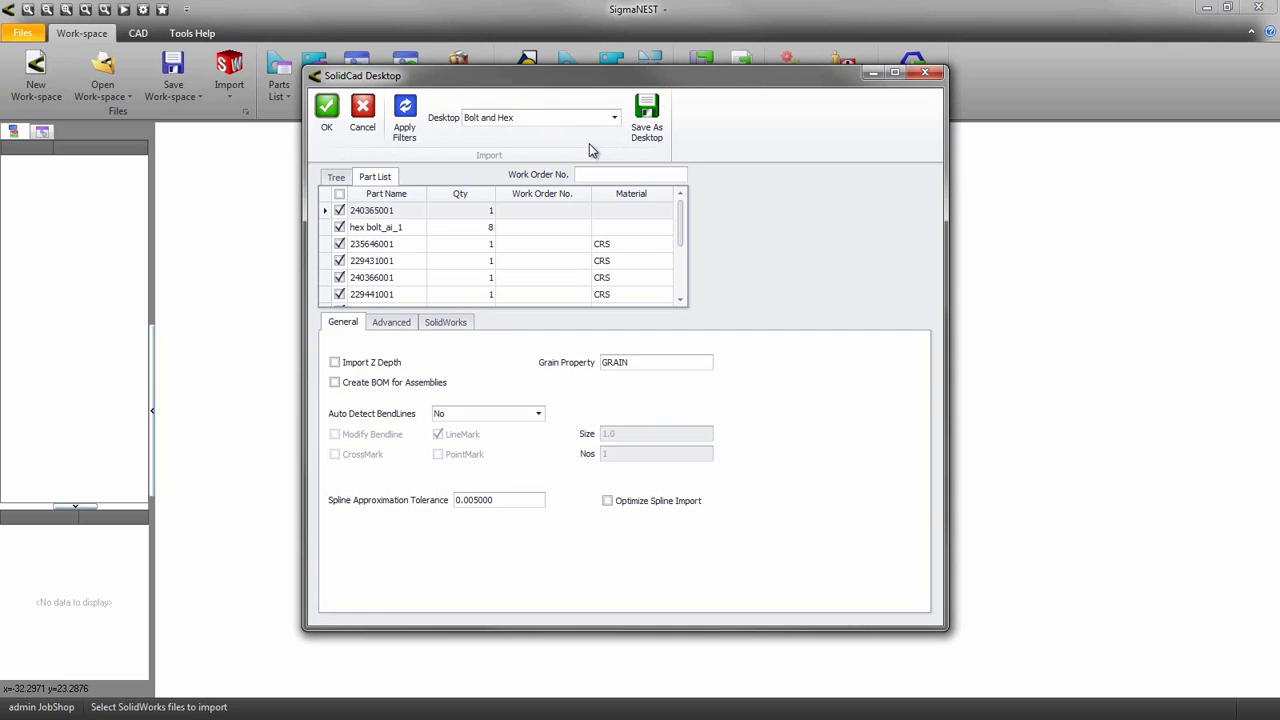
left_click(405, 112)
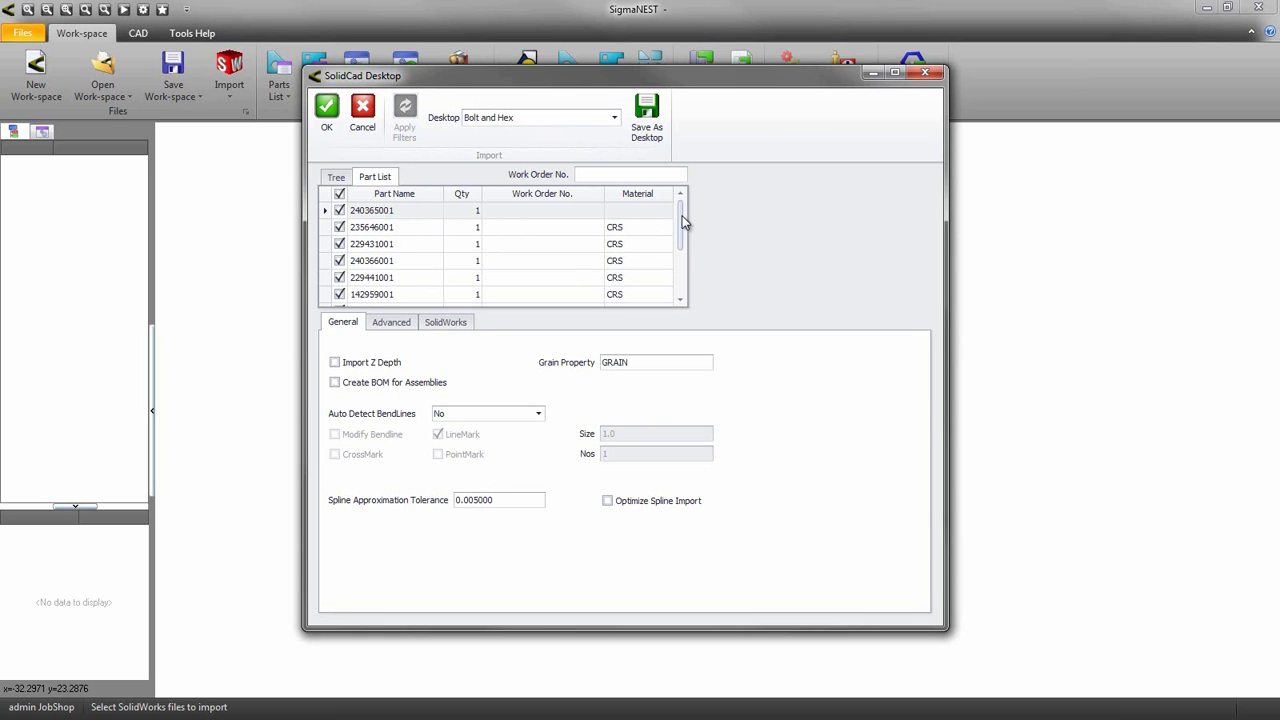
left_click_drag(684, 222, 685, 263)
Check the filtered assembly in the Tree view, then close the import settings
left_click(337, 177)
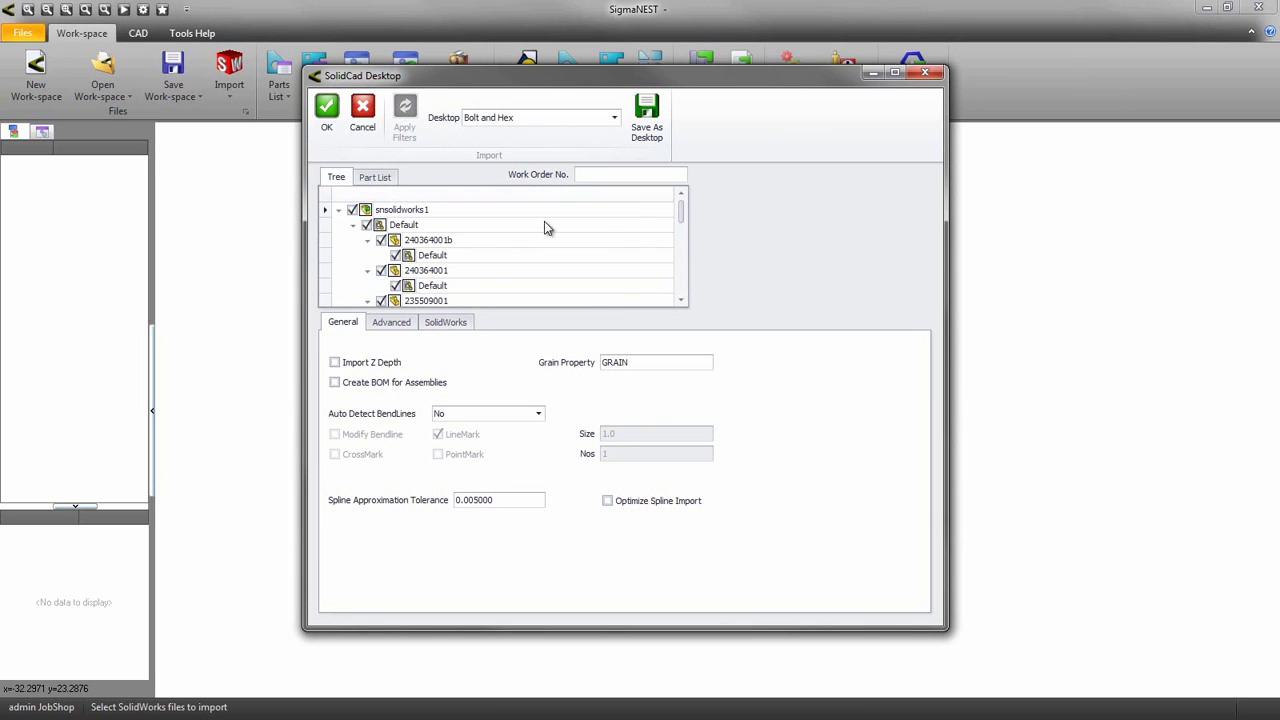
left_click_drag(682, 208, 678, 263)
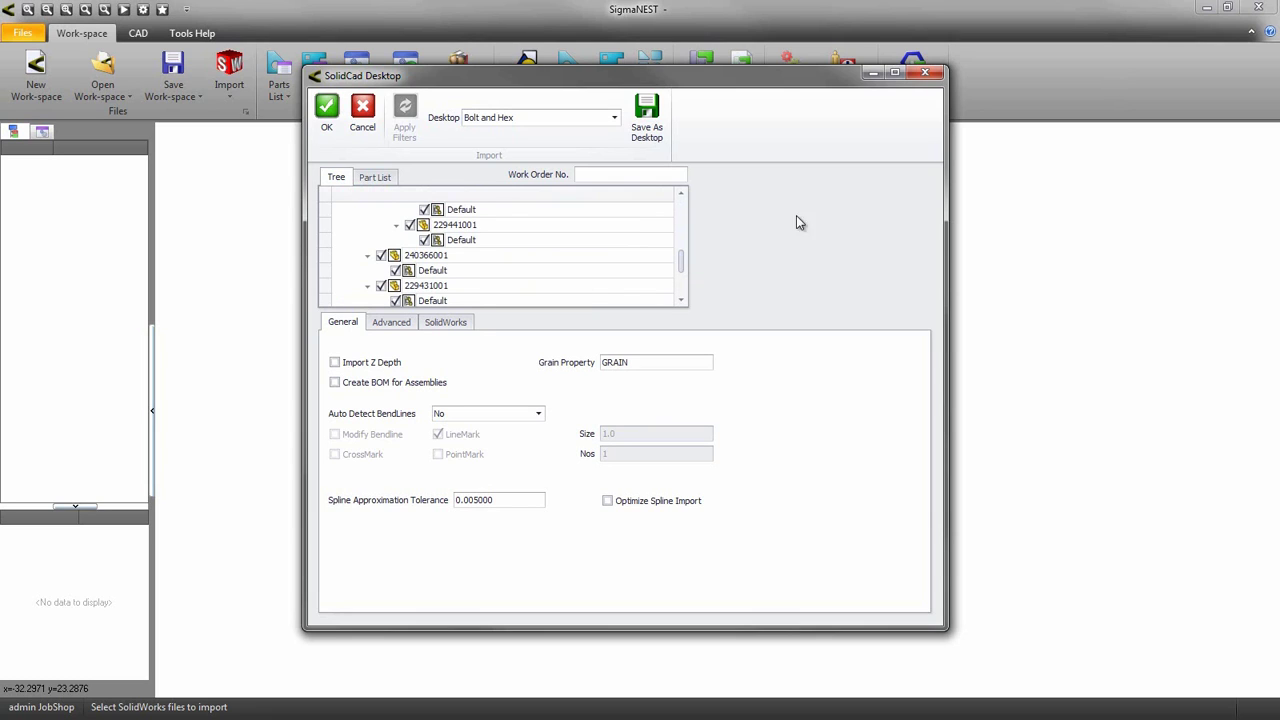
left_click(932, 76)
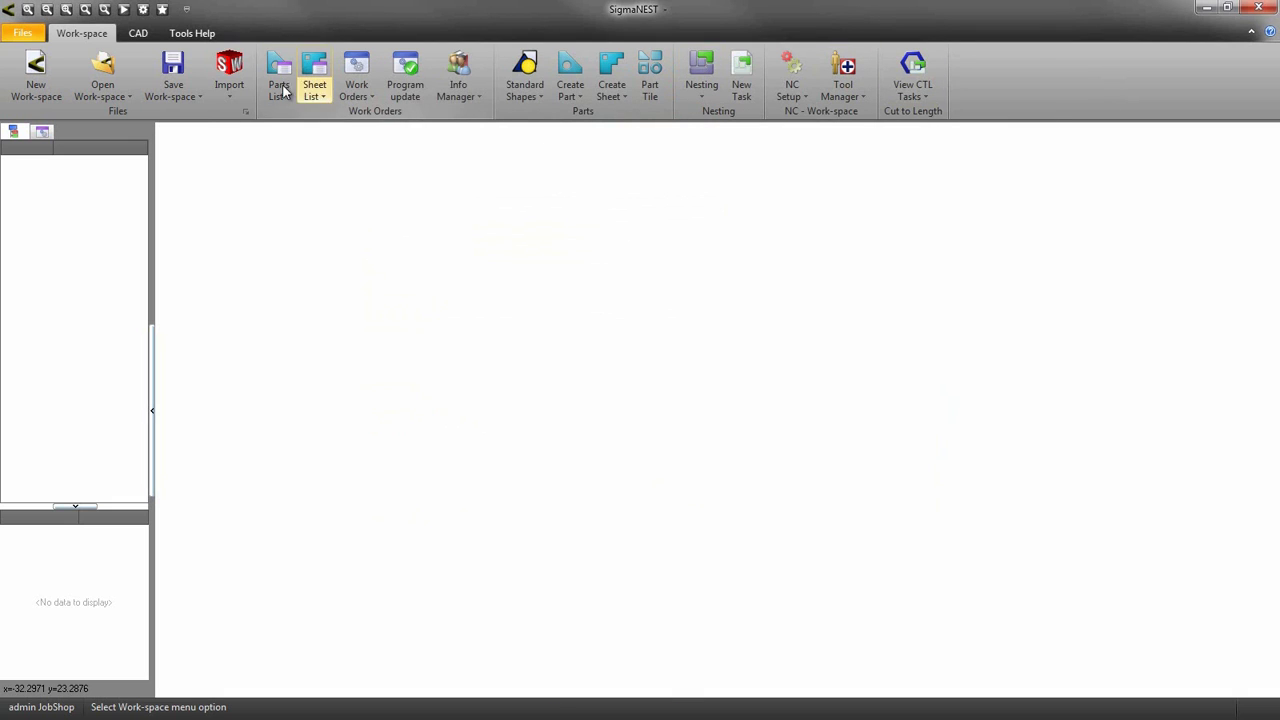
Choose snsolidworks1.SLDASM for import and compare No Mapping with Interactive Mapping
left_click(232, 72)
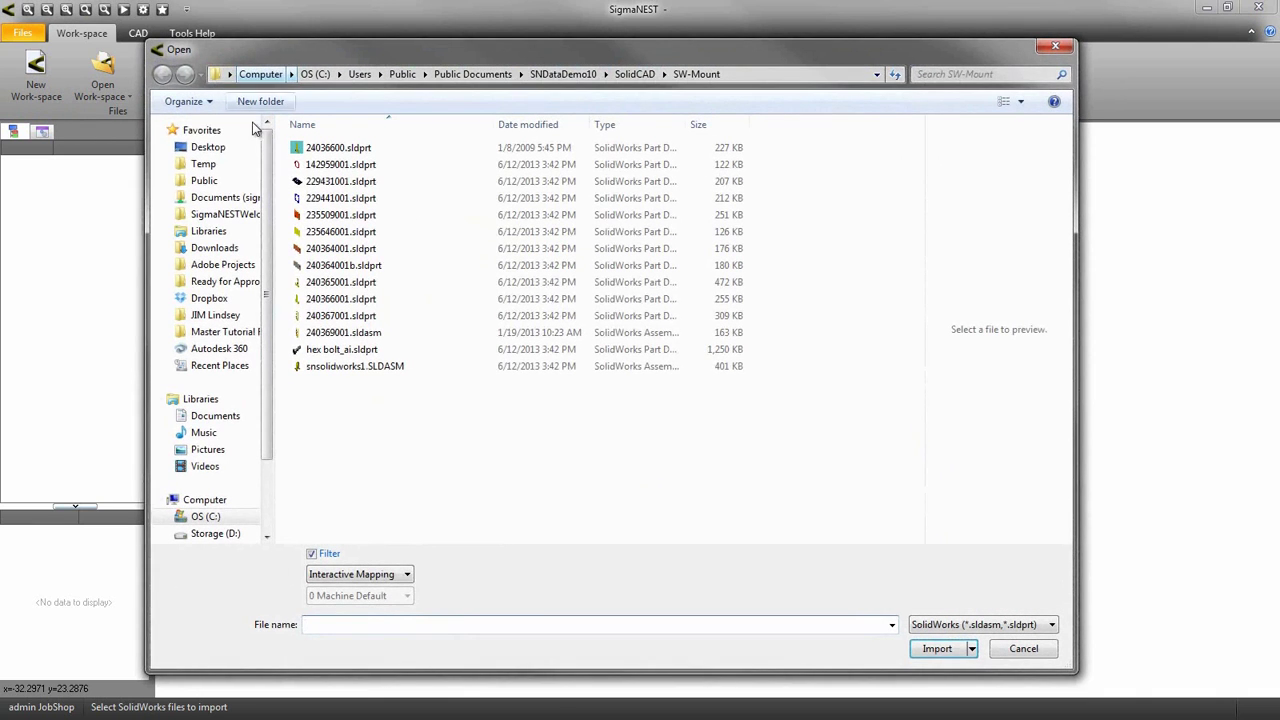
left_click(320, 372)
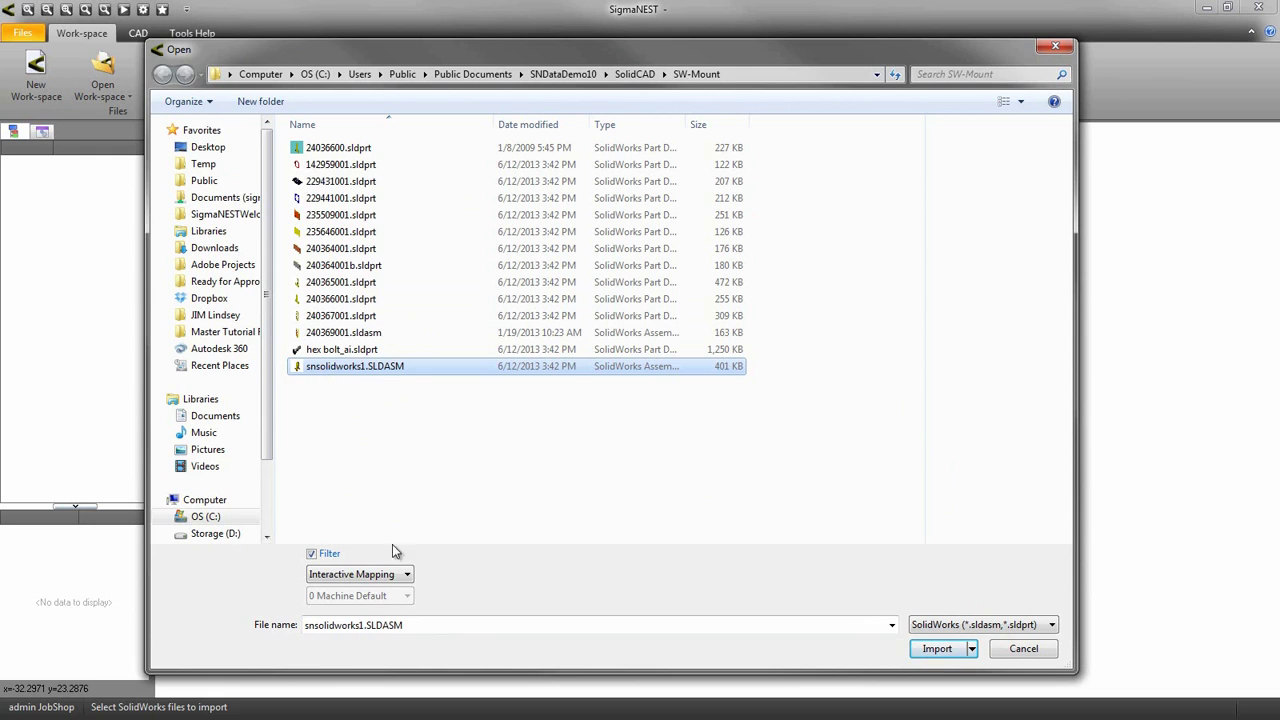
left_click(406, 574)
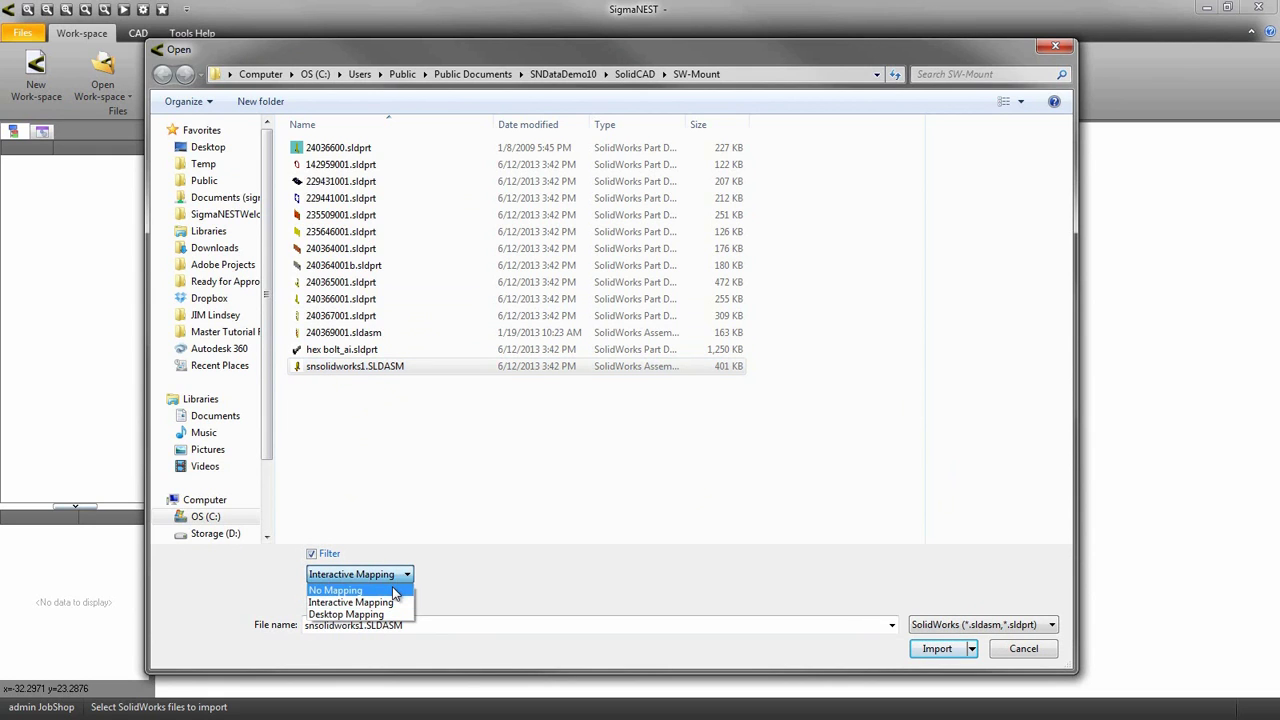
left_click(398, 590)
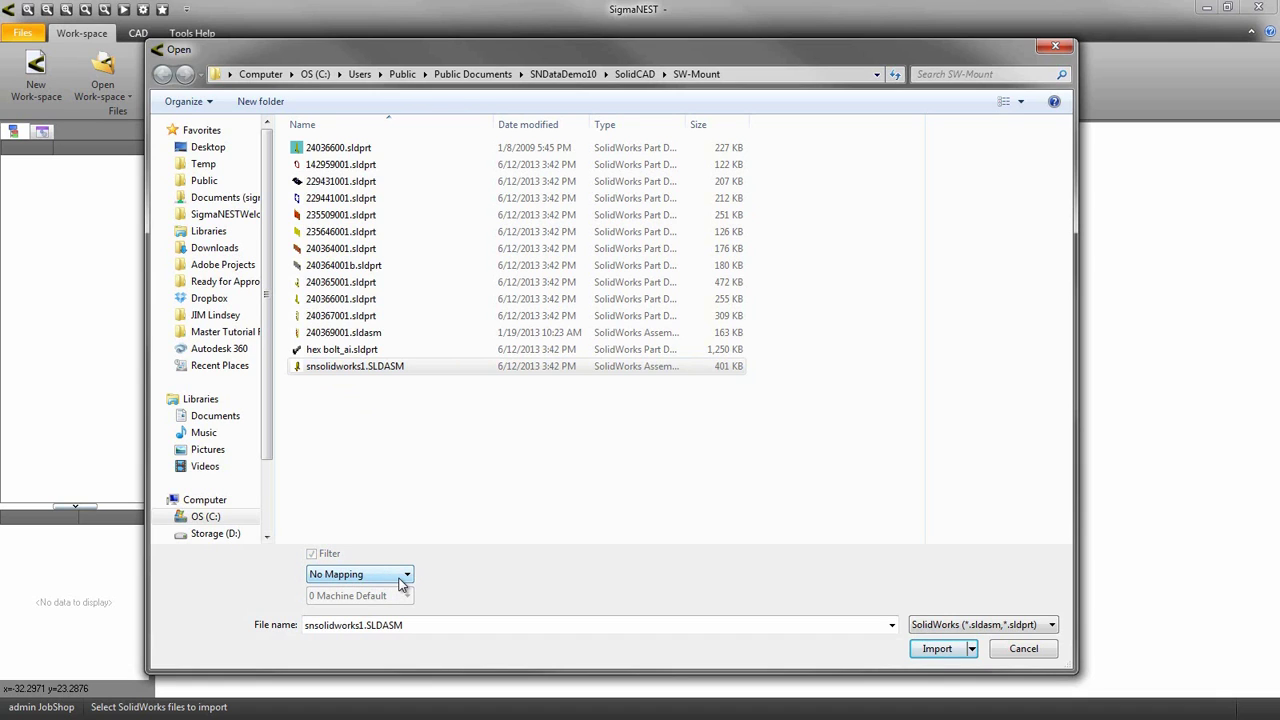
left_click(398, 577)
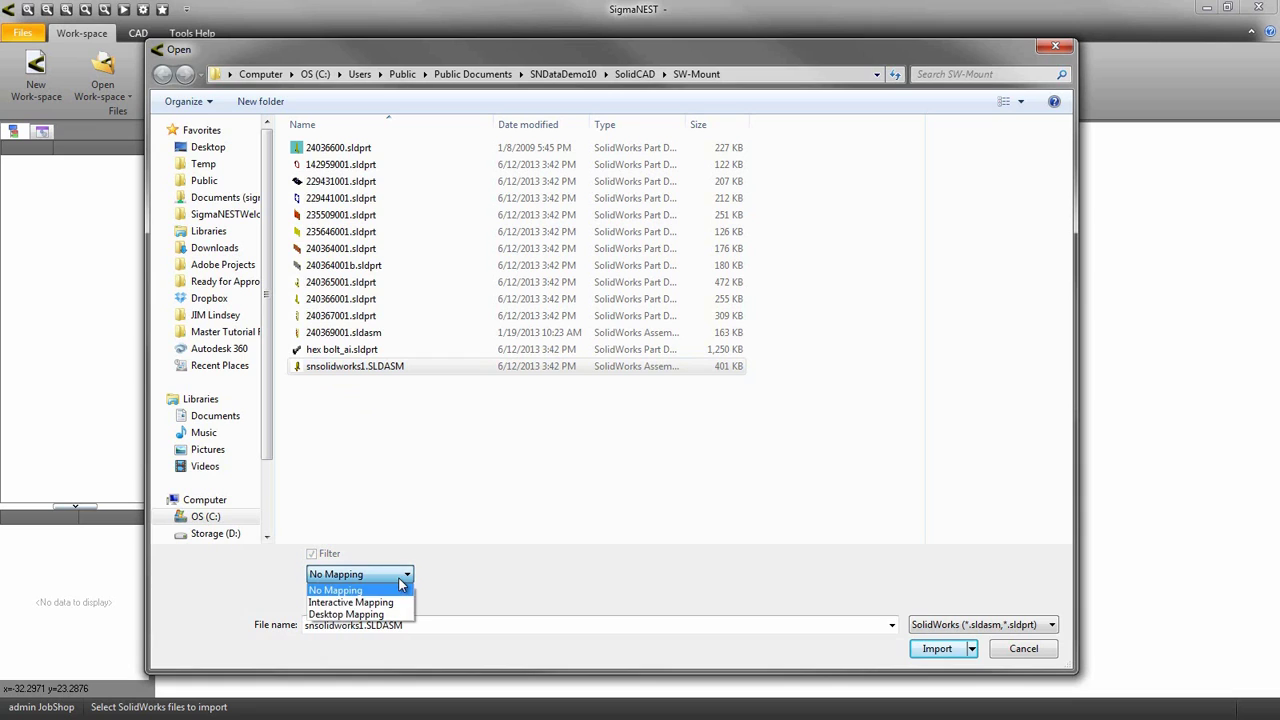
left_click(398, 598)
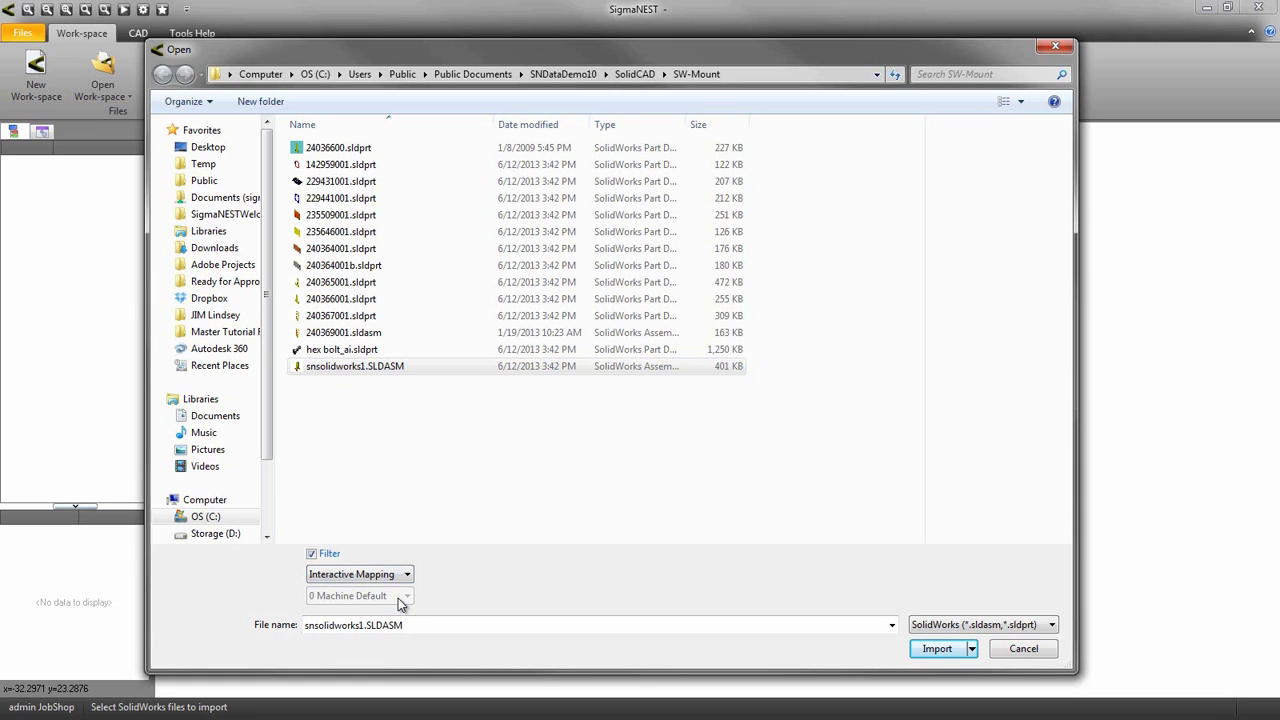
Try Desktop Mapping and its saved desktops, then settle on Interactive Mapping for snsolidworks1.SLDASM
left_click(398, 574)
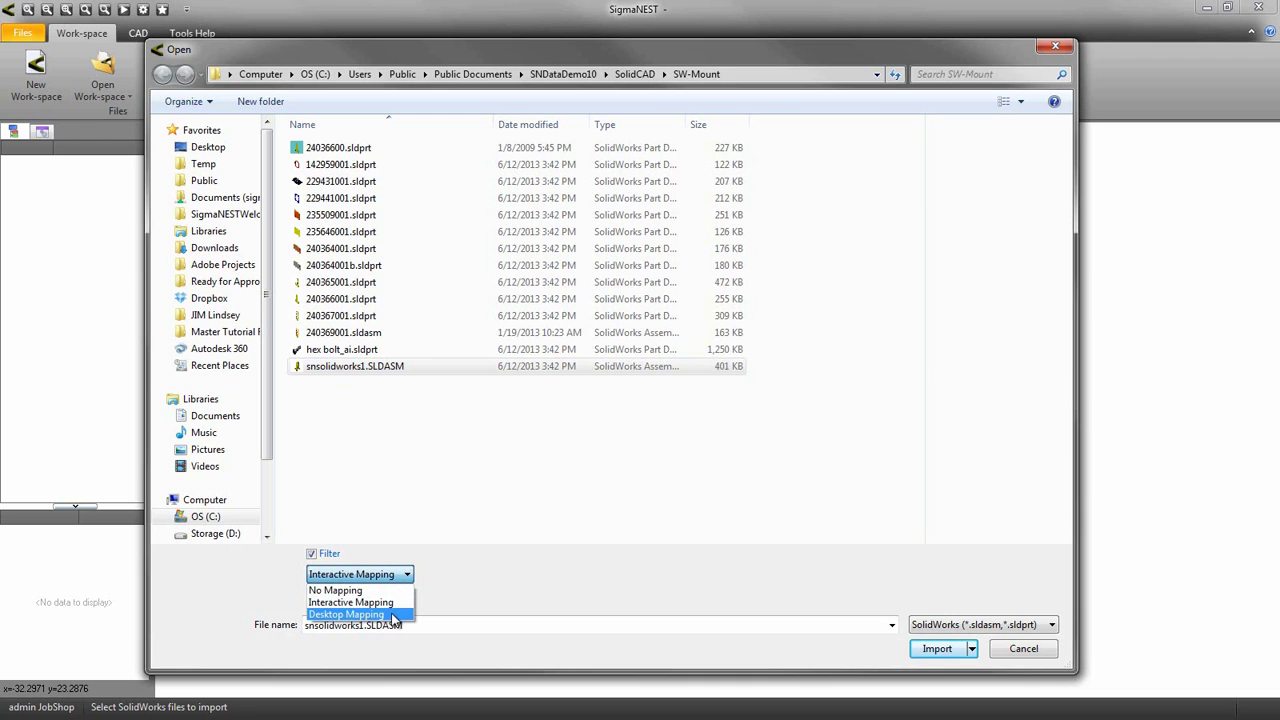
left_click(396, 614)
left_click(405, 596)
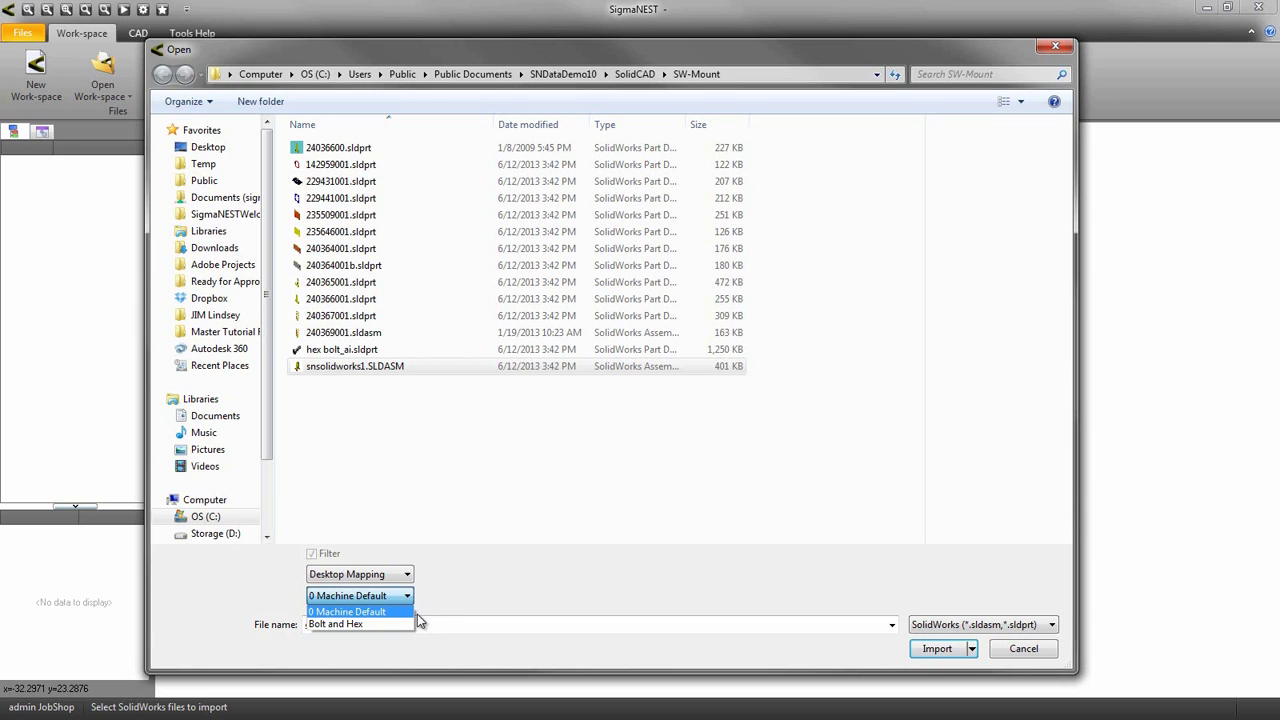
left_click(408, 575)
left_click(379, 603)
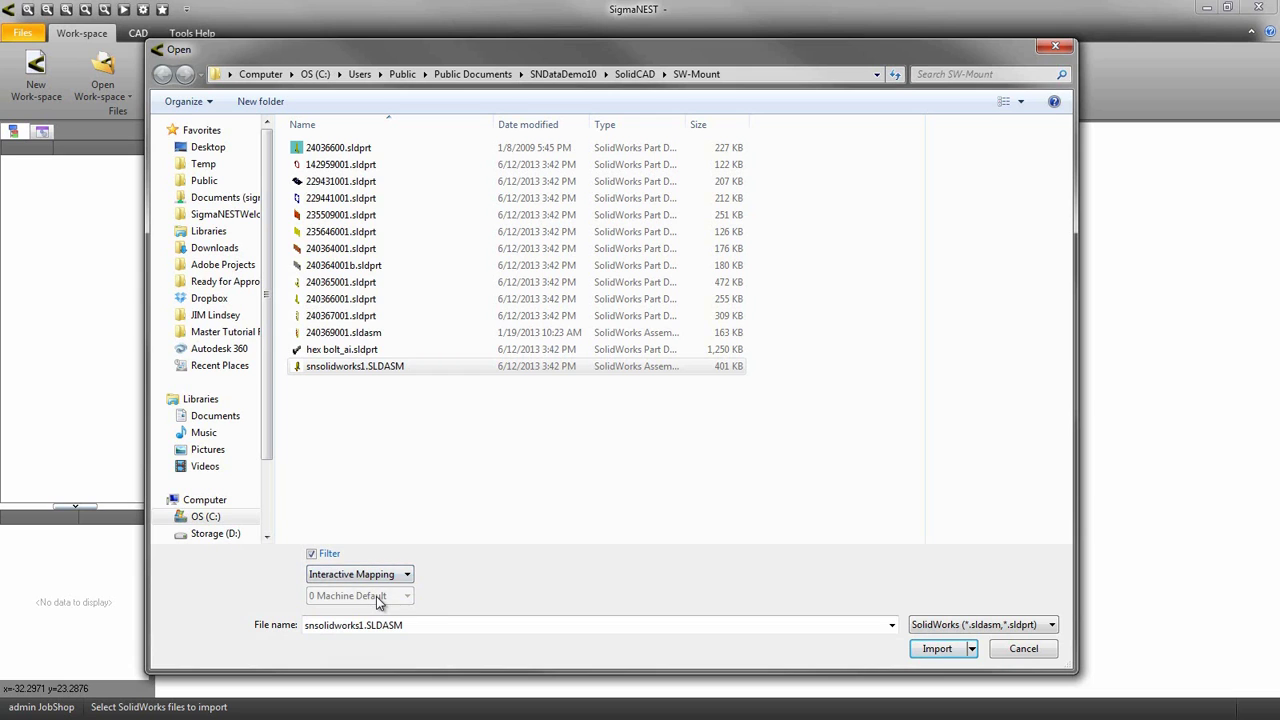
left_click(393, 368)
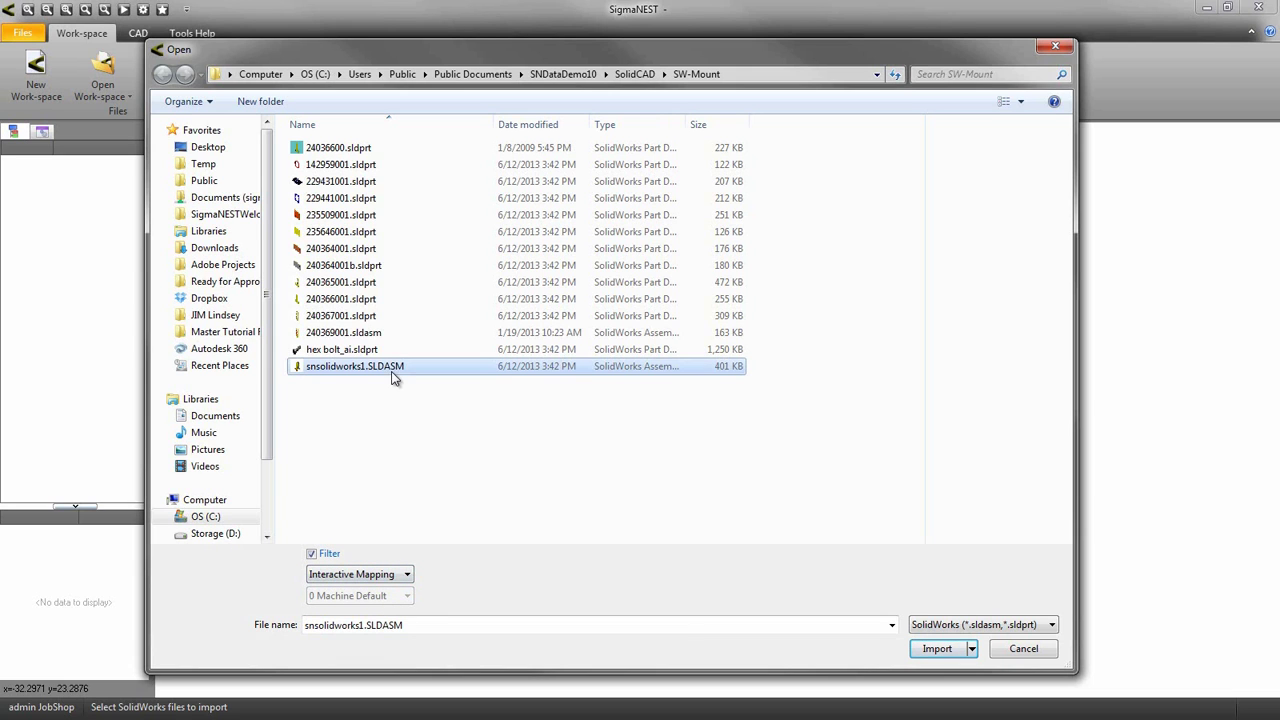
Import the parts with Z depth included and bendline detection left at No
left_click(938, 649)
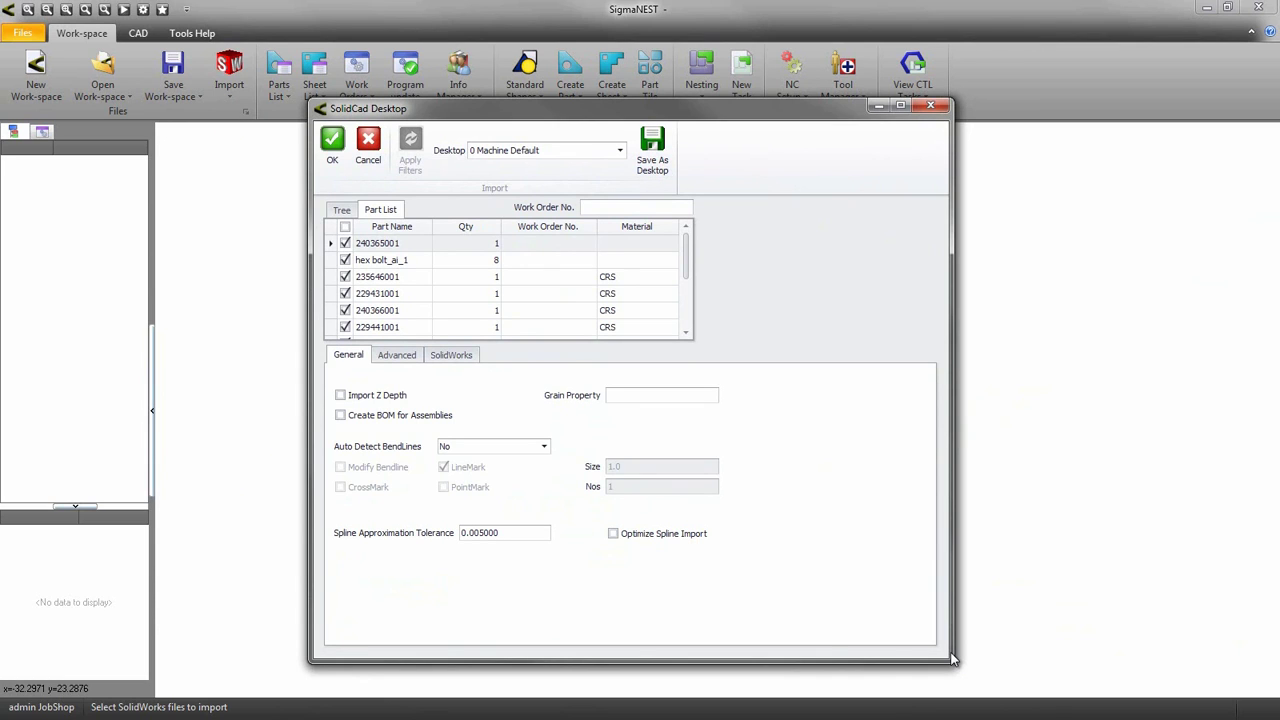
left_click(362, 396)
left_click(549, 446)
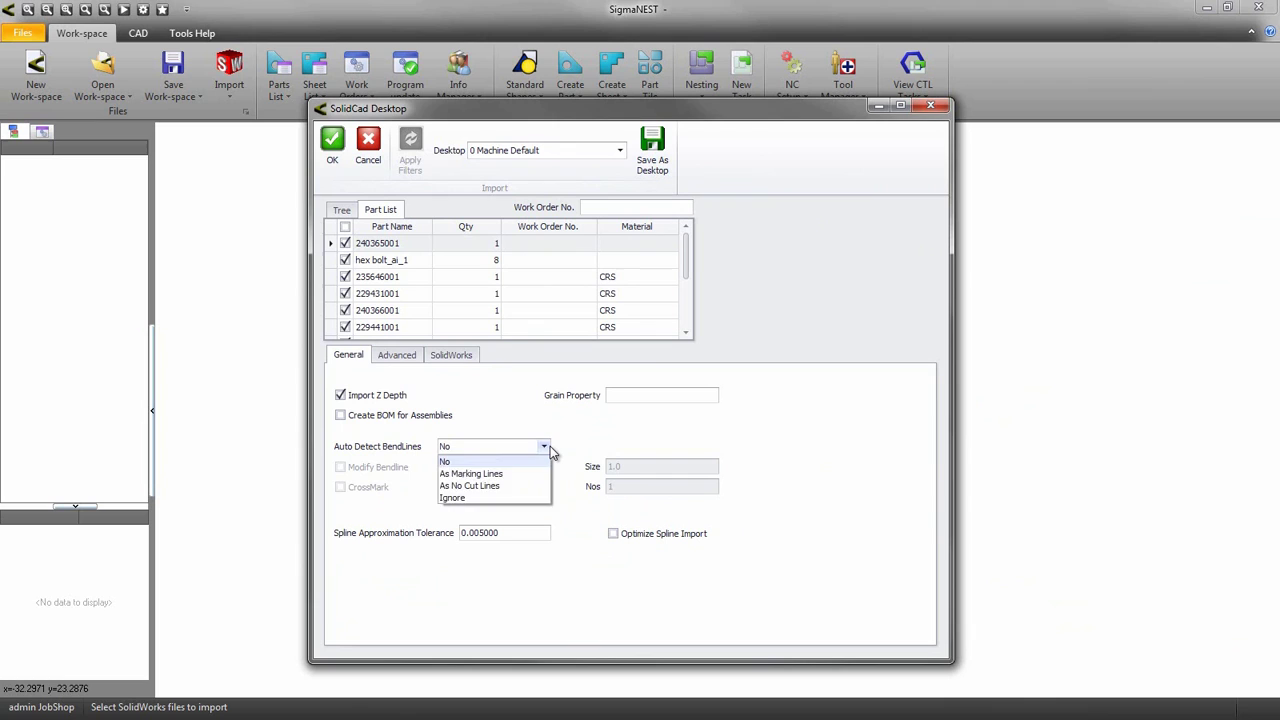
left_click(550, 446)
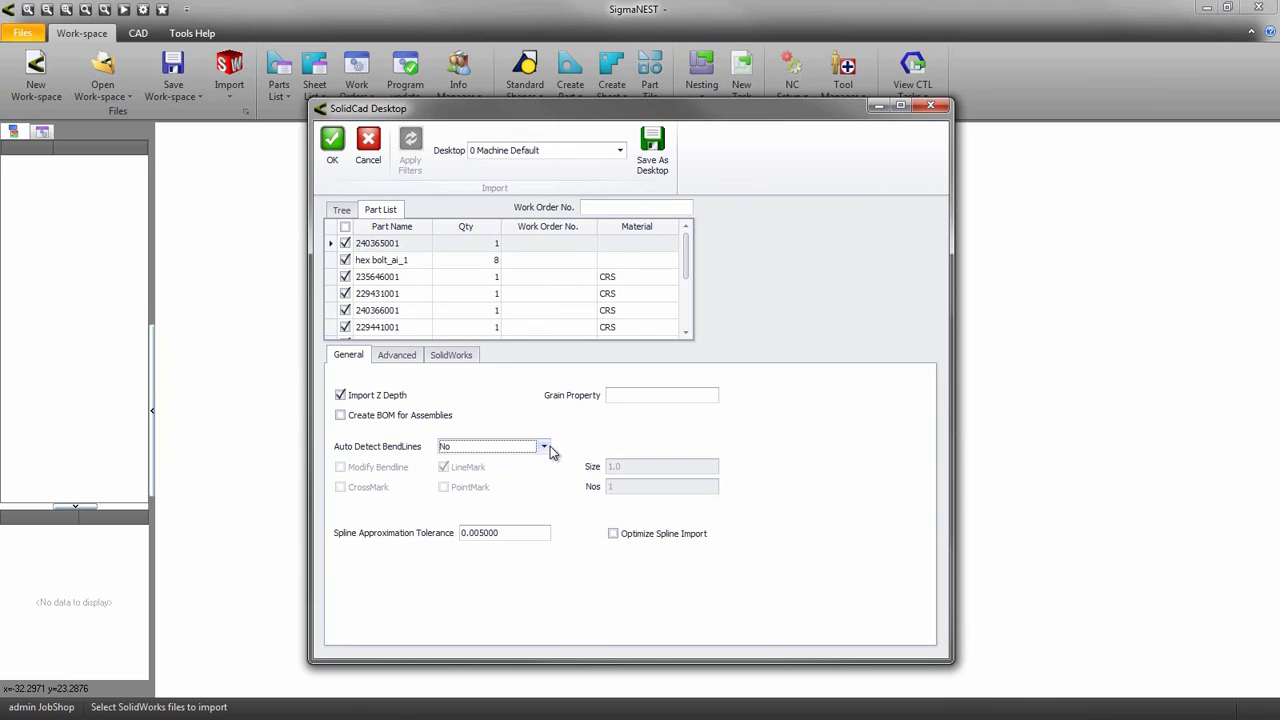
Enable Keyword Filter on the Advanced tab, keeping Include part, and view the keyword sources
left_click(405, 362)
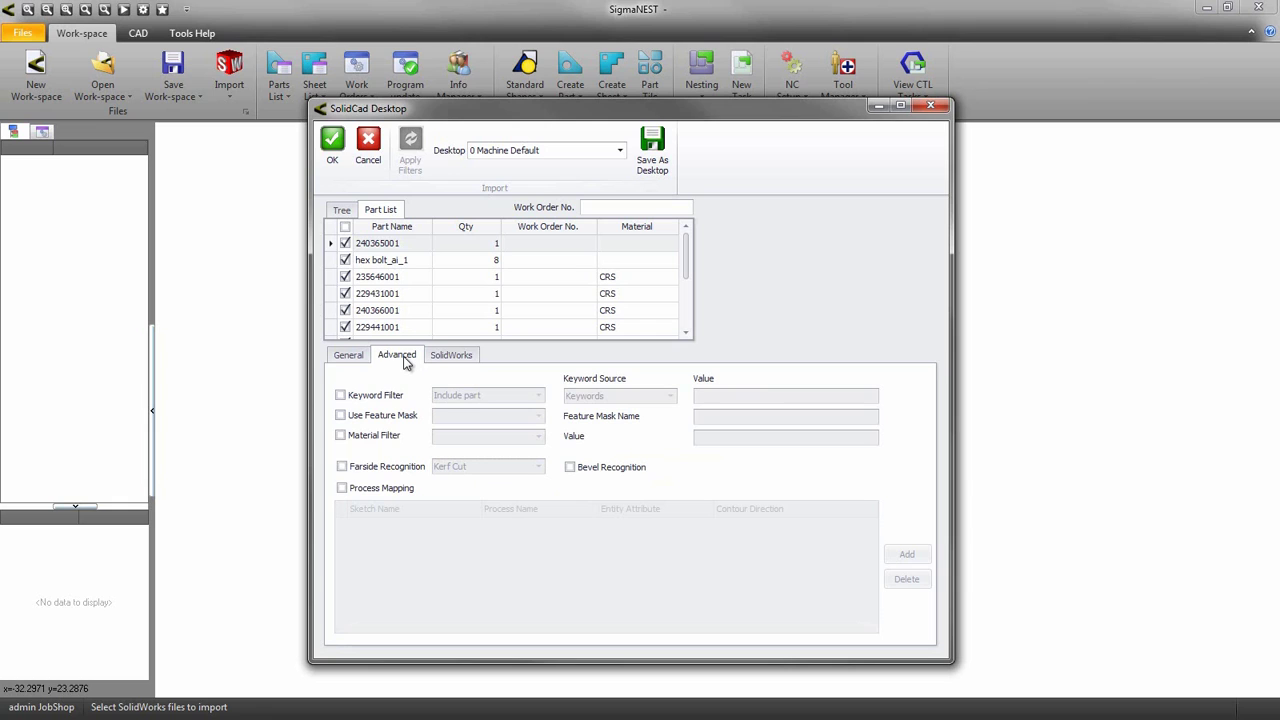
left_click(341, 395)
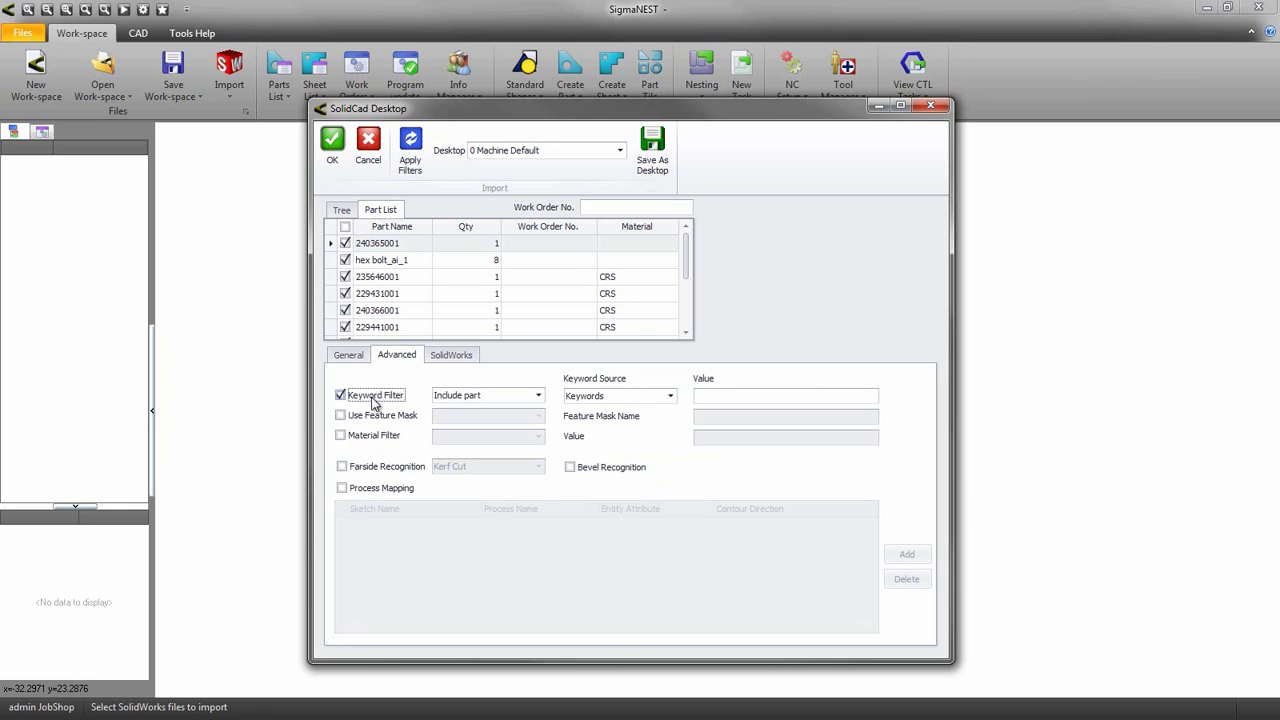
left_click(539, 396)
left_click(545, 396)
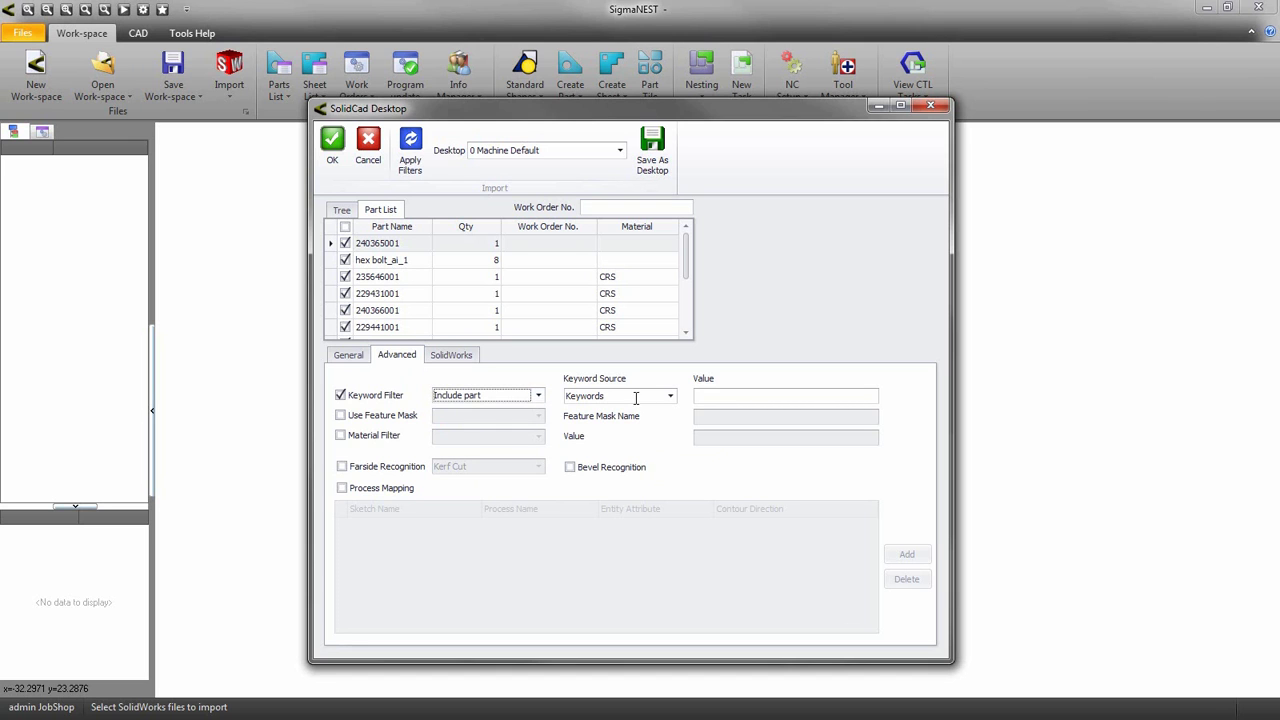
left_click(670, 396)
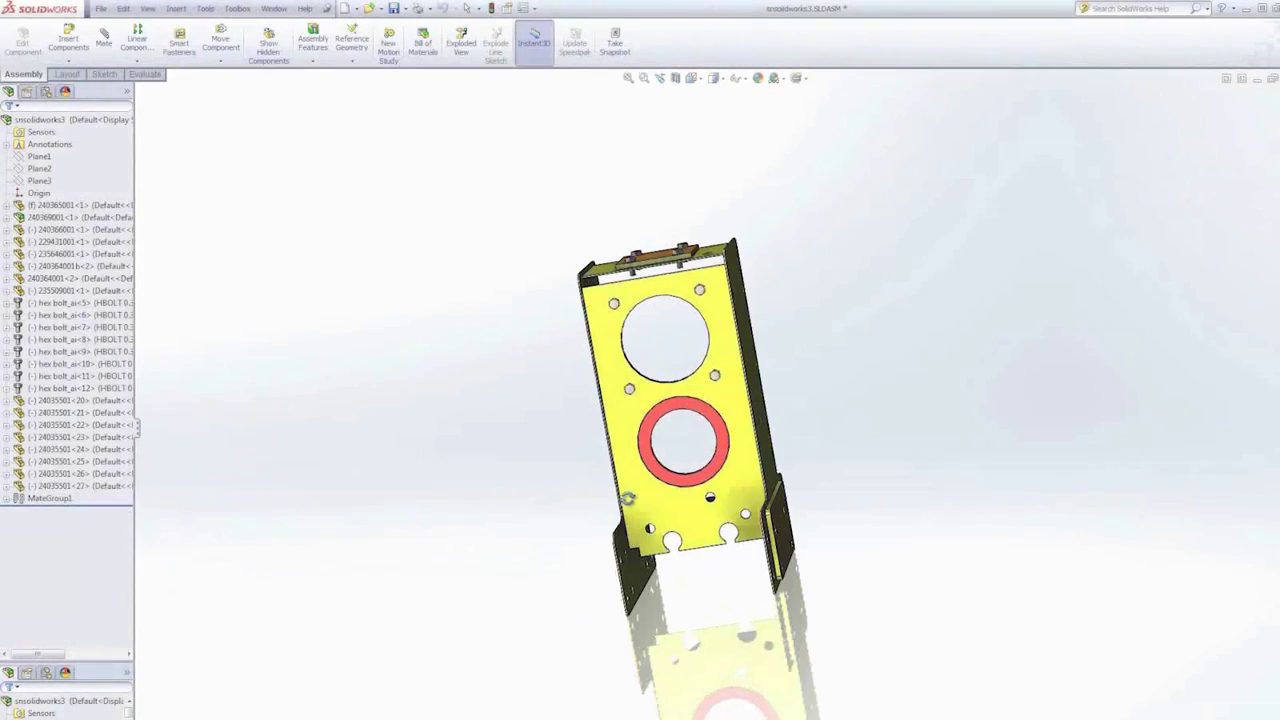
middle_click_drag(627, 498, 644, 407)
scroll(644, 407, "down", 10)
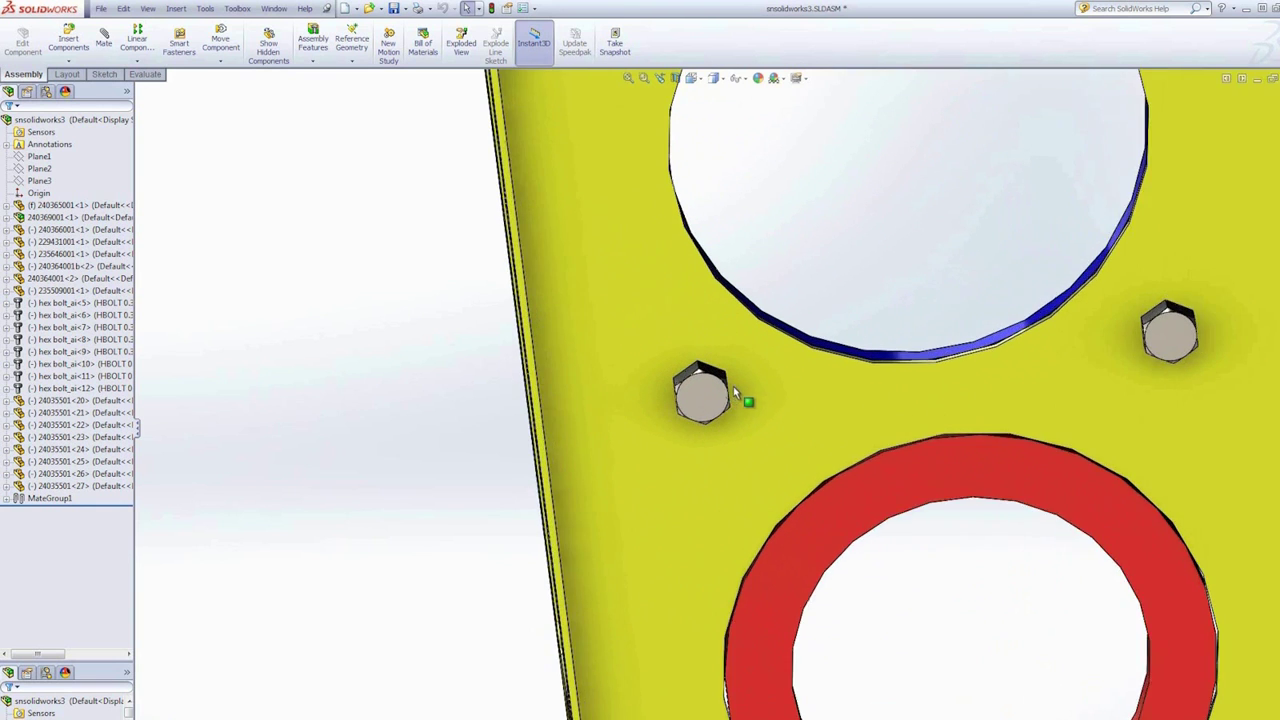
scroll(766, 408, "up", 3)
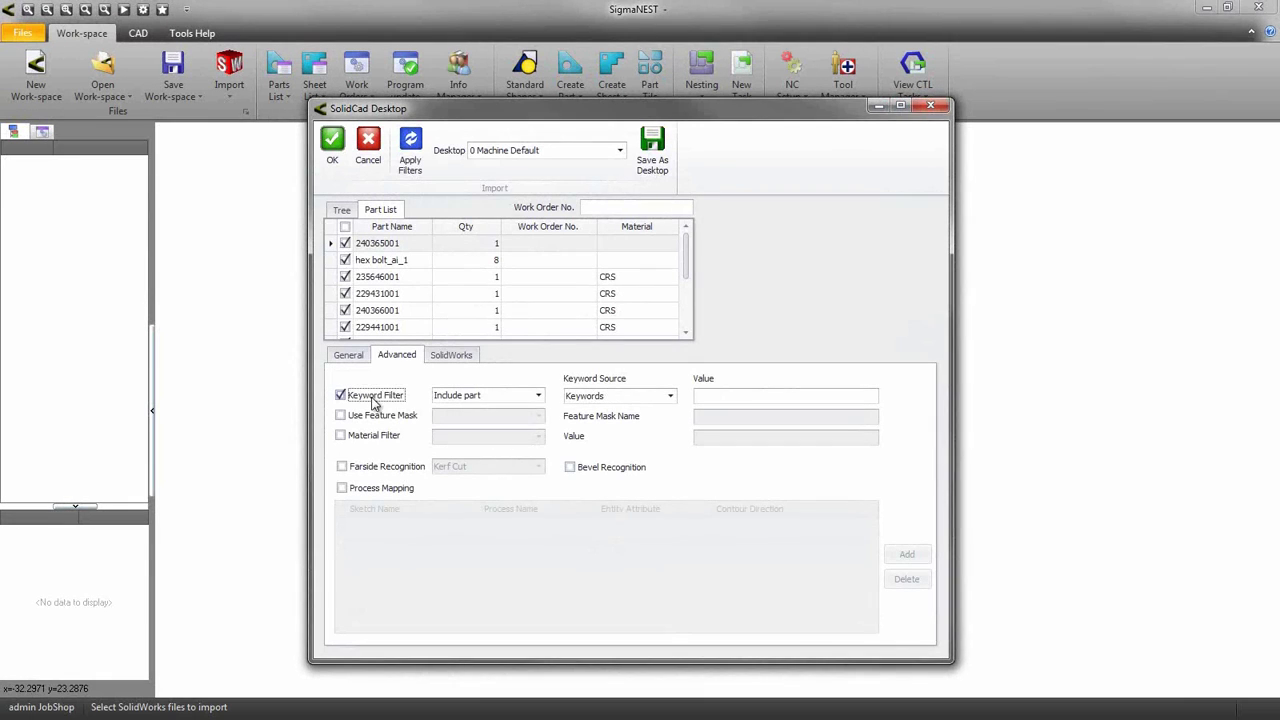
Set the keyword filter to Exclude part, source Filename, with value Hex*
left_click(538, 395)
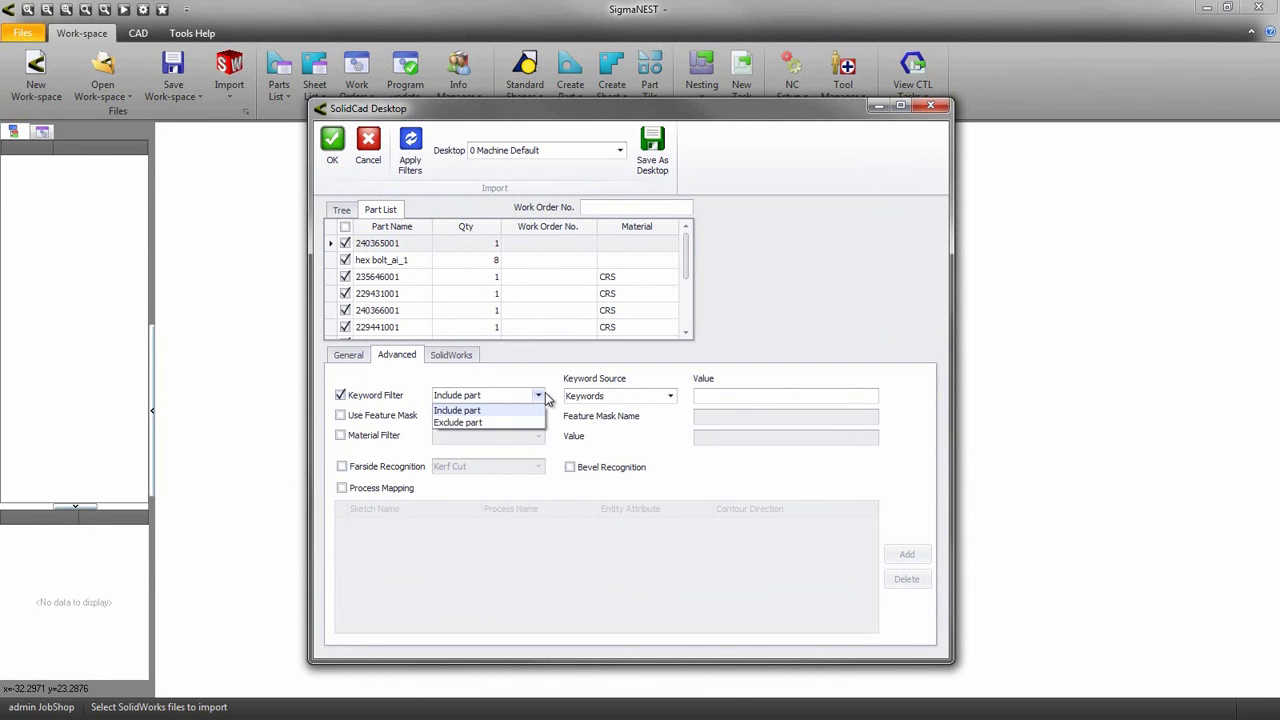
left_click(543, 396)
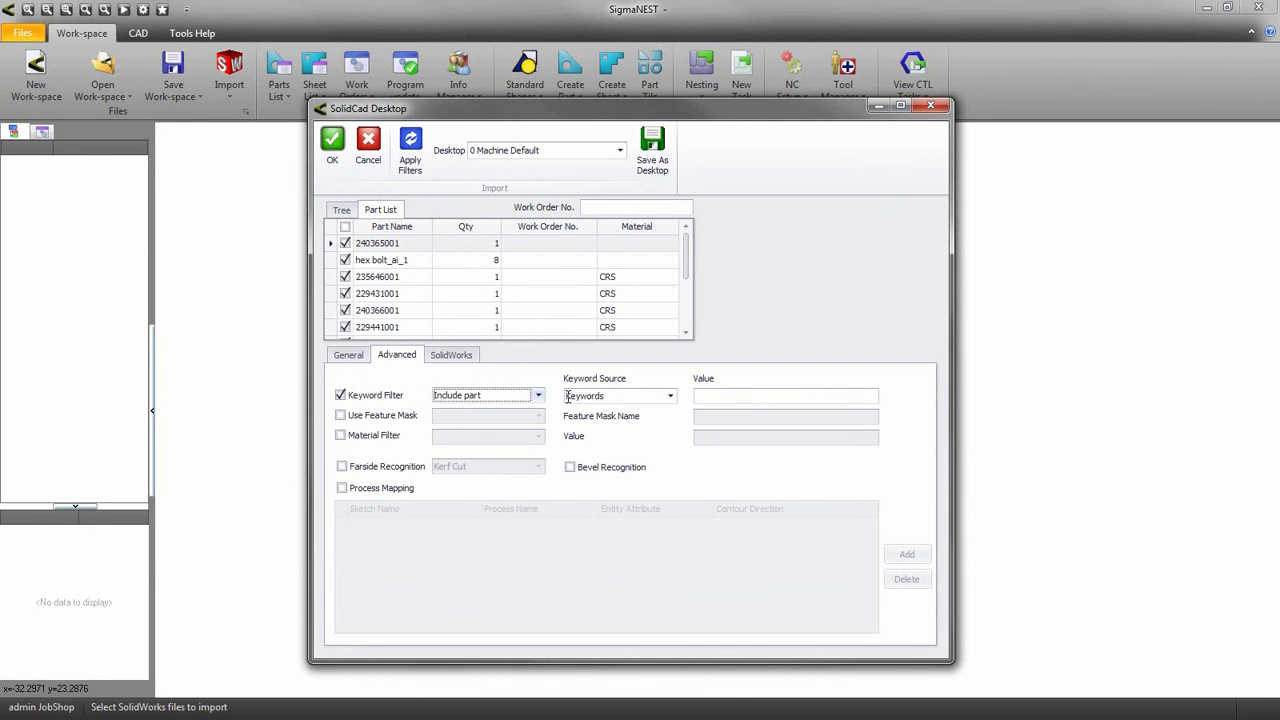
left_click(670, 397)
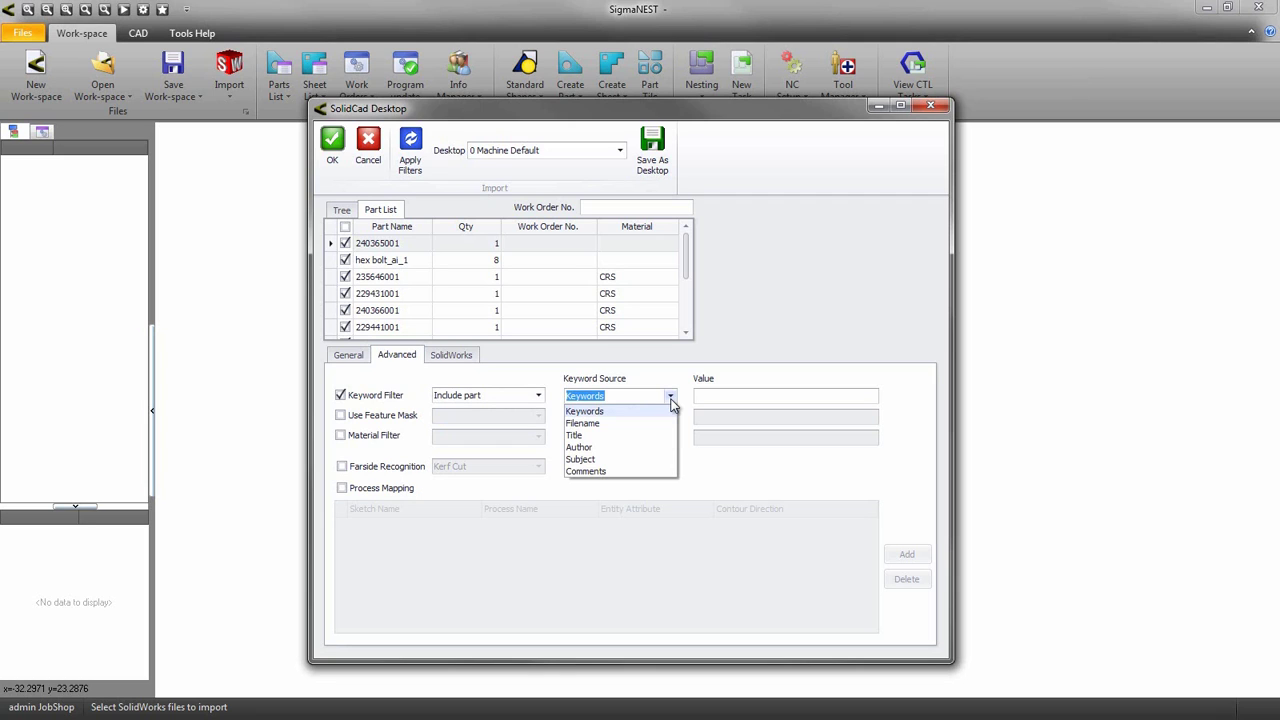
left_click(671, 398)
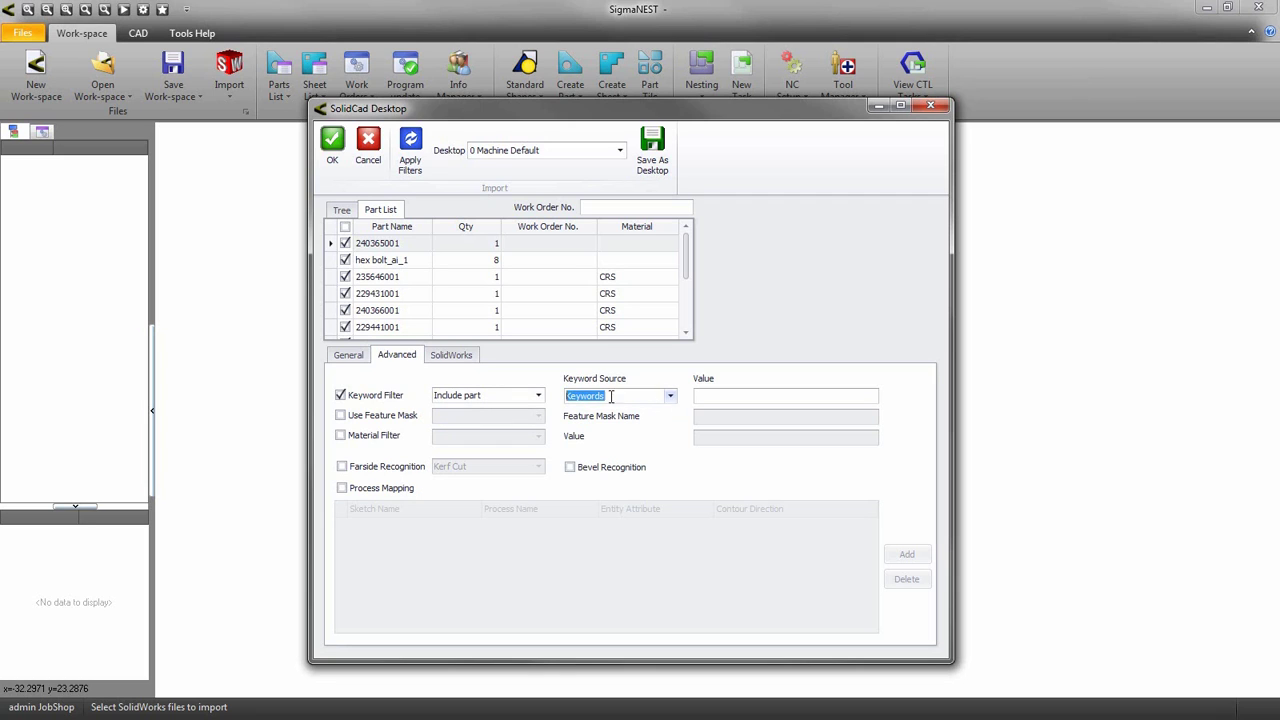
left_click(537, 396)
left_click(497, 423)
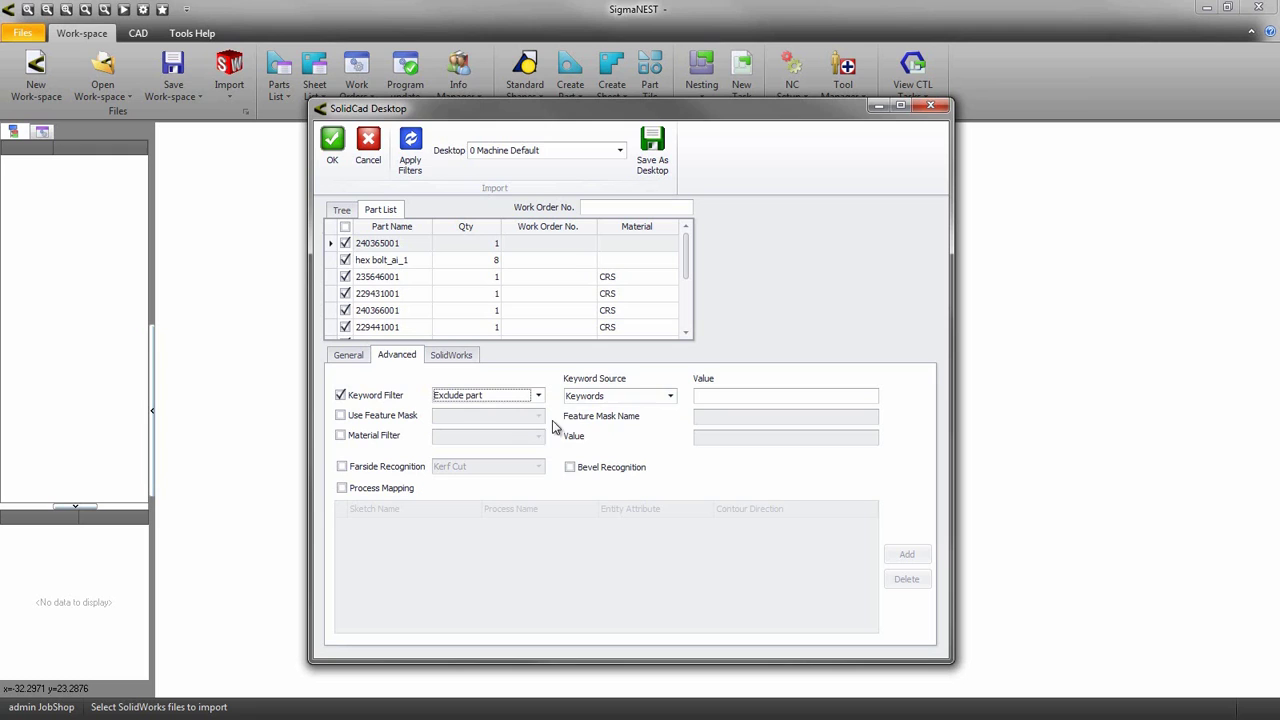
left_click(672, 398)
left_click(644, 425)
left_click(728, 397)
type("Hex*")
Try Use Feature Mask with Suppress Features, then switch feature masking off again
left_click(356, 417)
left_click(538, 417)
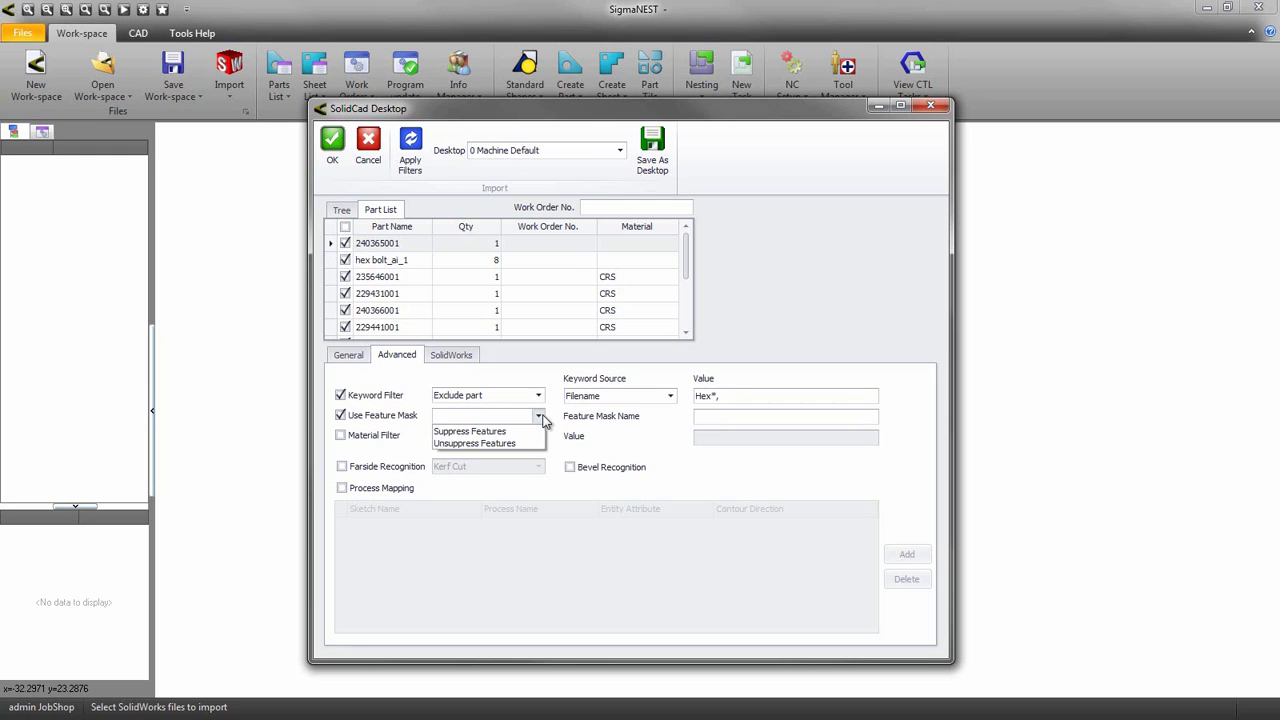
left_click(500, 431)
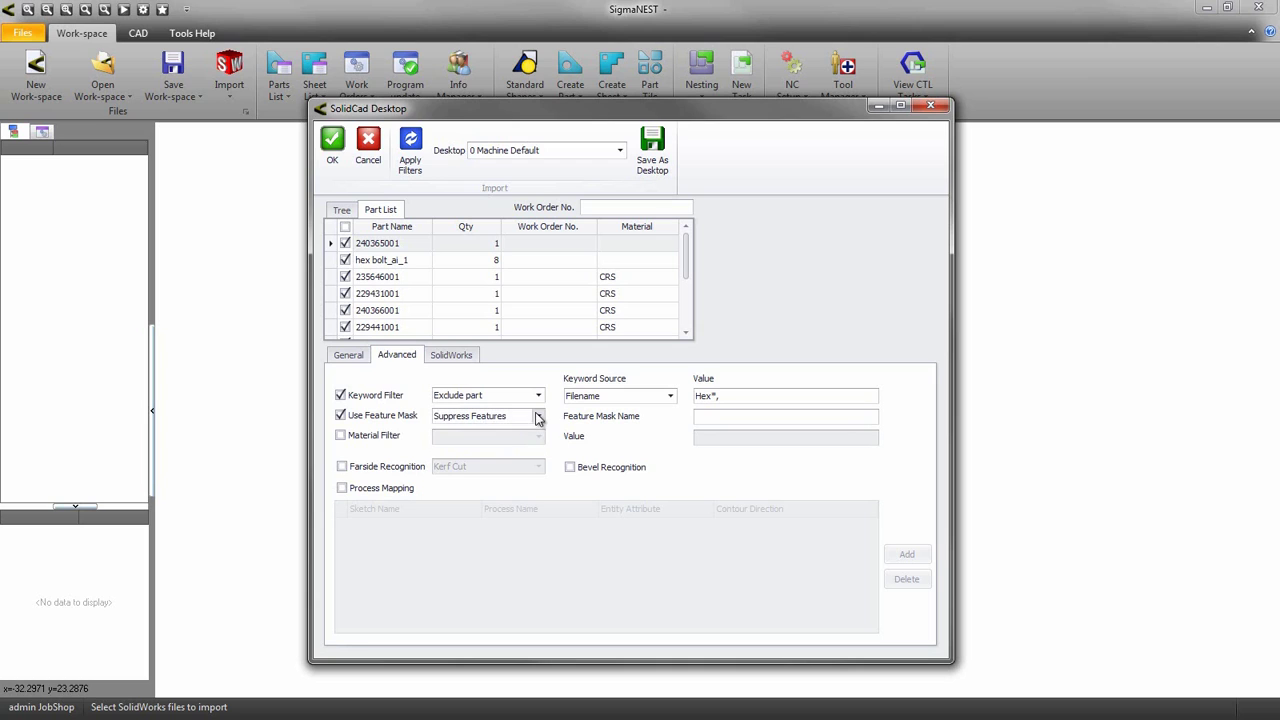
left_click(538, 416)
left_click(347, 417)
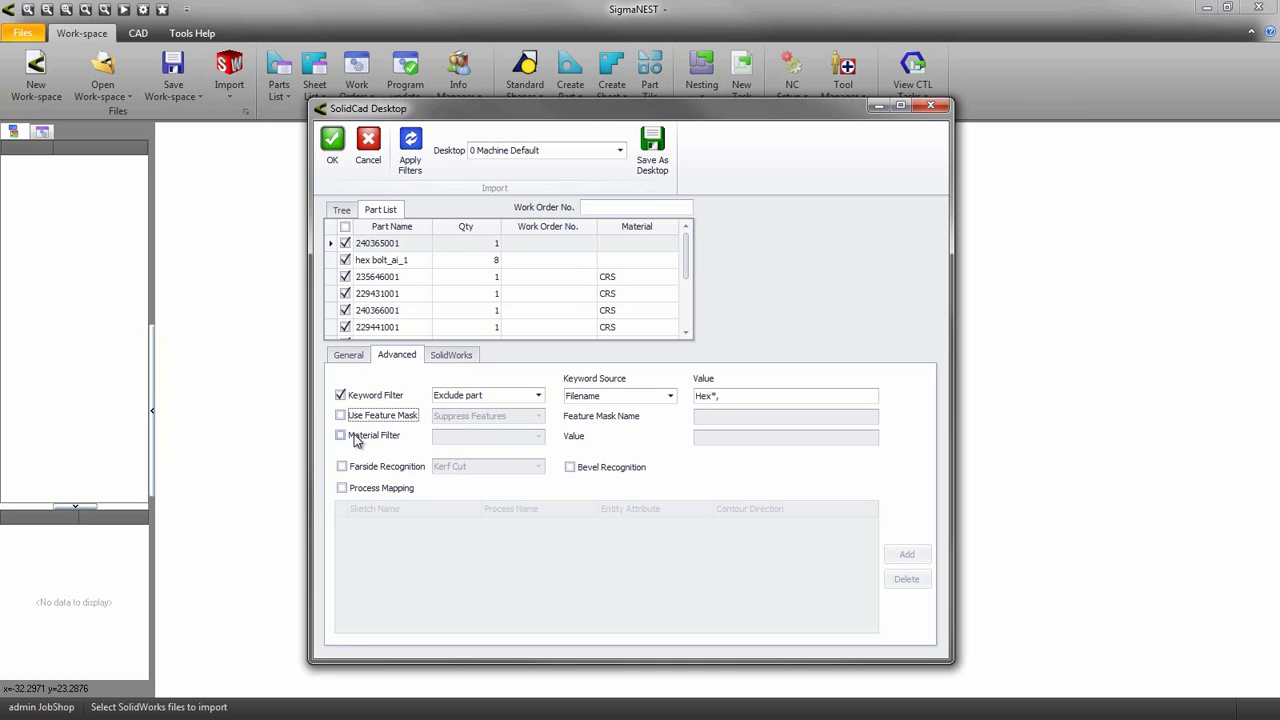
Enable Material Filter, try a material value of SS, then clear the value
left_click(358, 435)
left_click(537, 439)
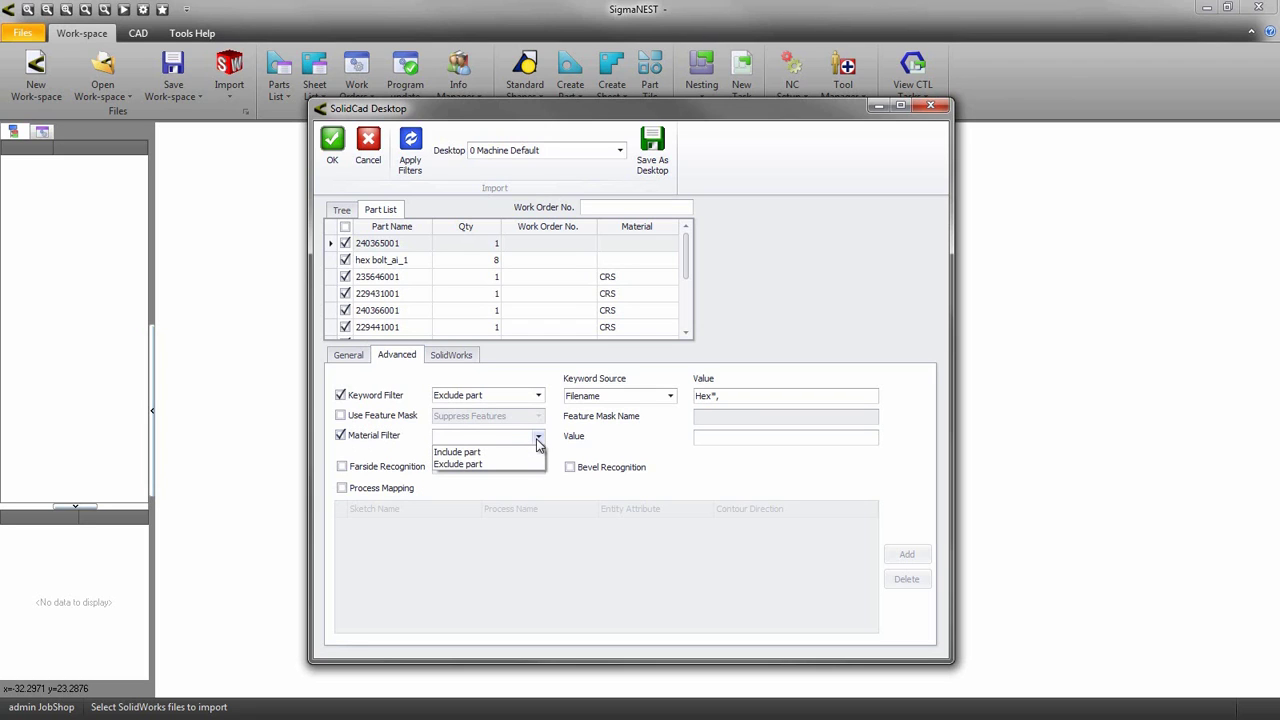
left_click(698, 438)
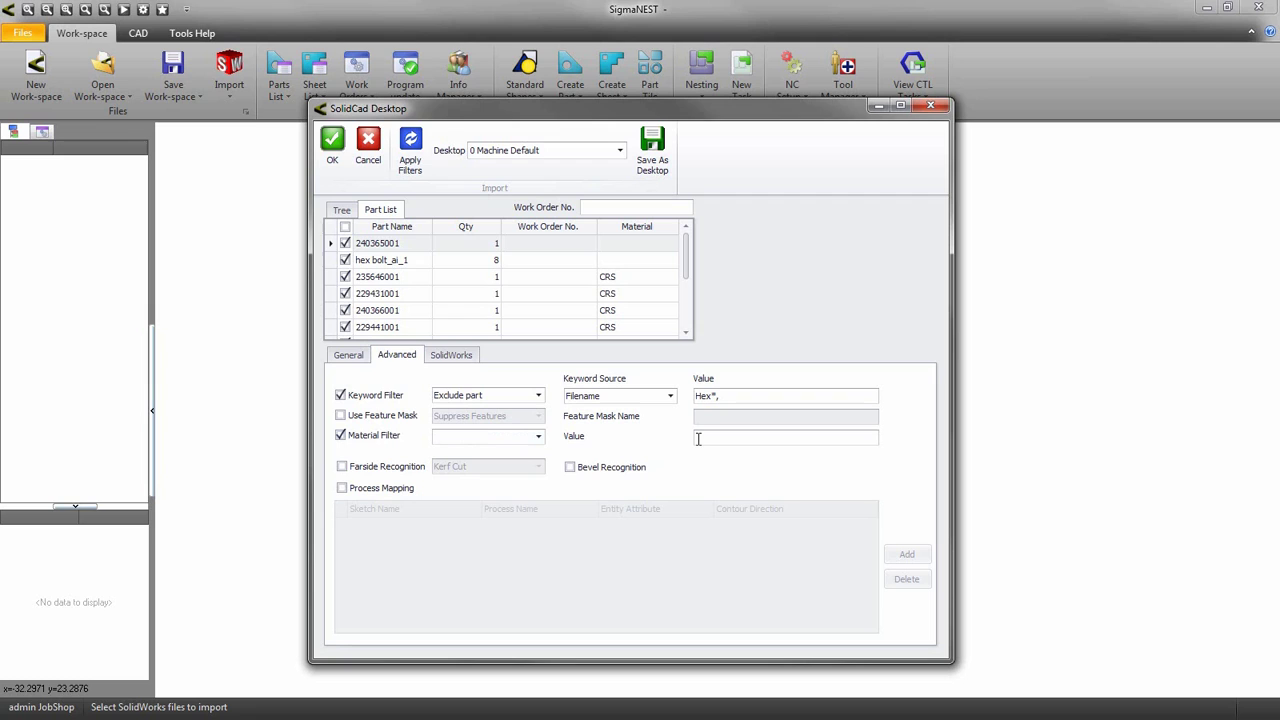
type("SS*, SS")
key("BackSpace")
key("BackSpace")
key("BackSpace")
key("BackSpace")
key("BackSpace")
key("BackSpace")
Turn off the material filter and try Farside Recognition with Kerf Cut before disabling it
left_click(375, 439)
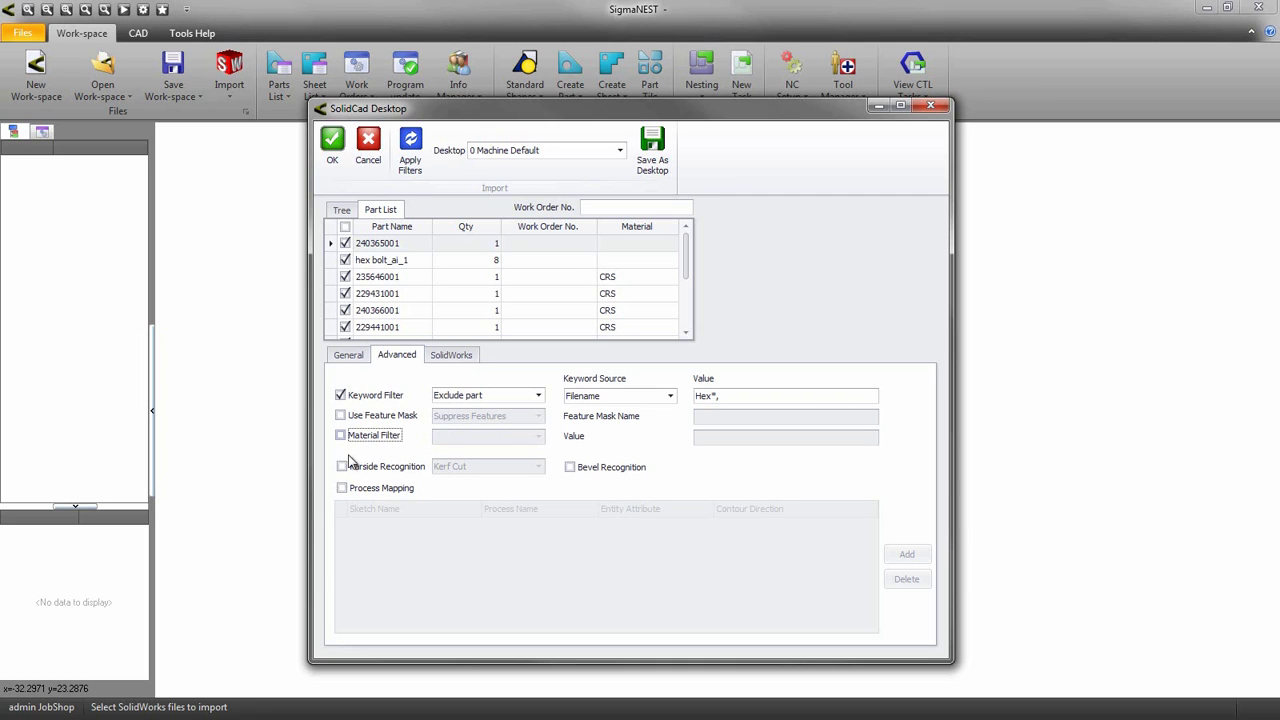
left_click(342, 467)
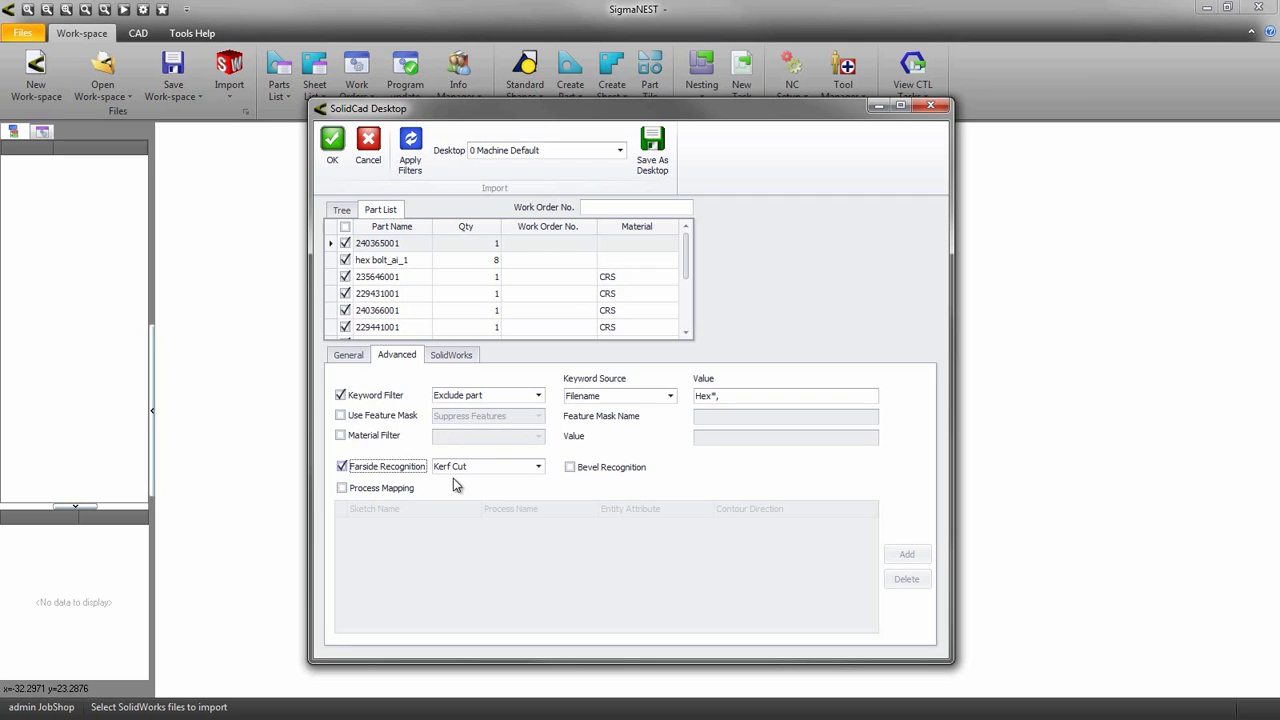
left_click(538, 467)
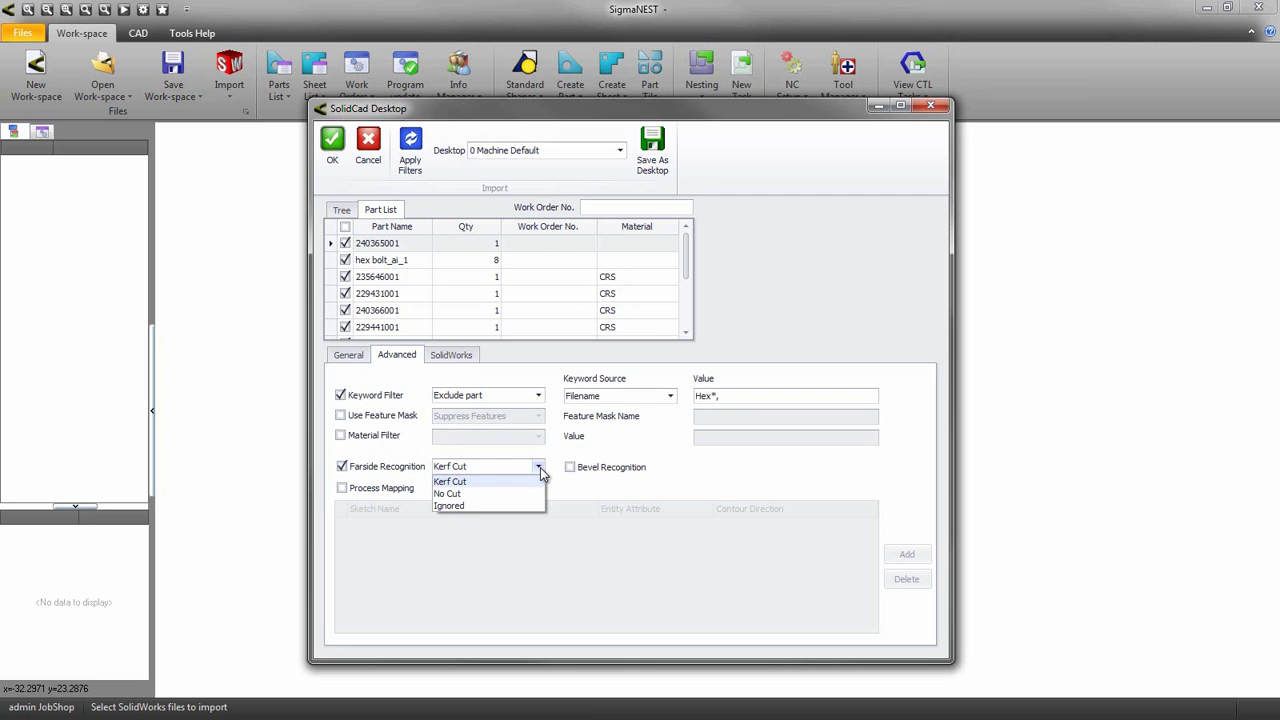
left_click(540, 467)
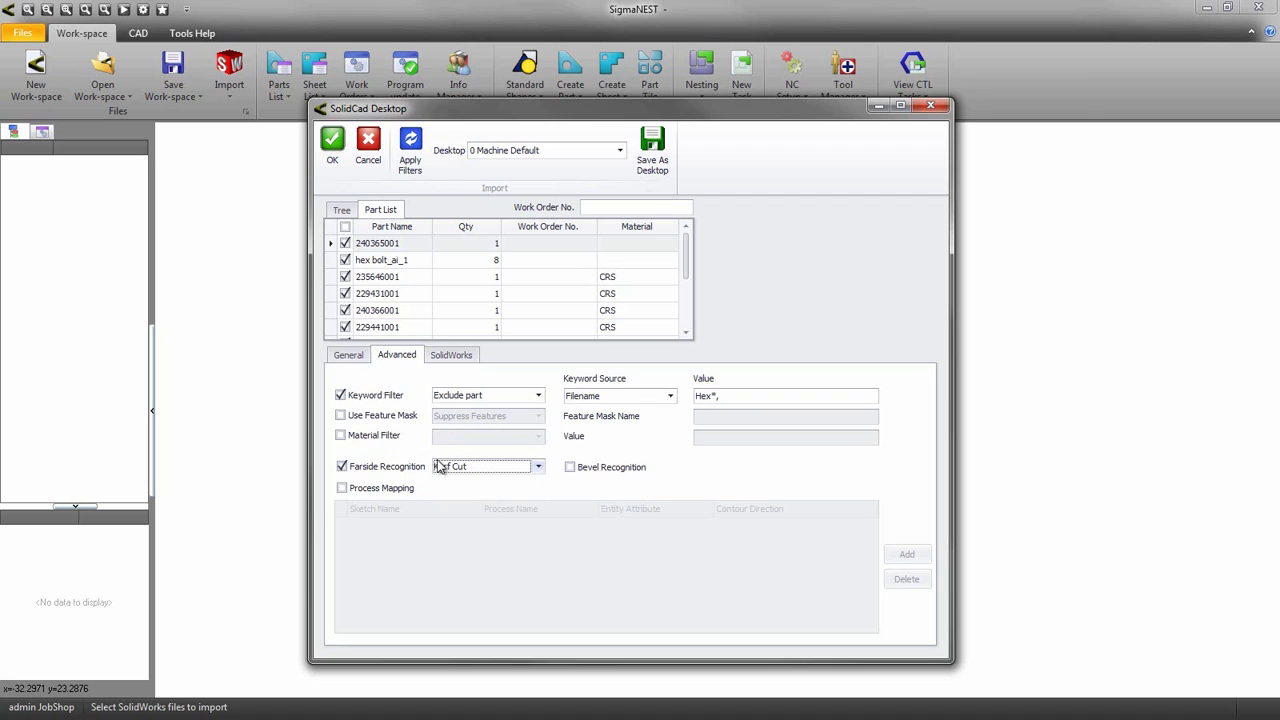
left_click(342, 466)
Toggle Bevel Recognition on and back off, then enable Process Mapping
left_click(572, 468)
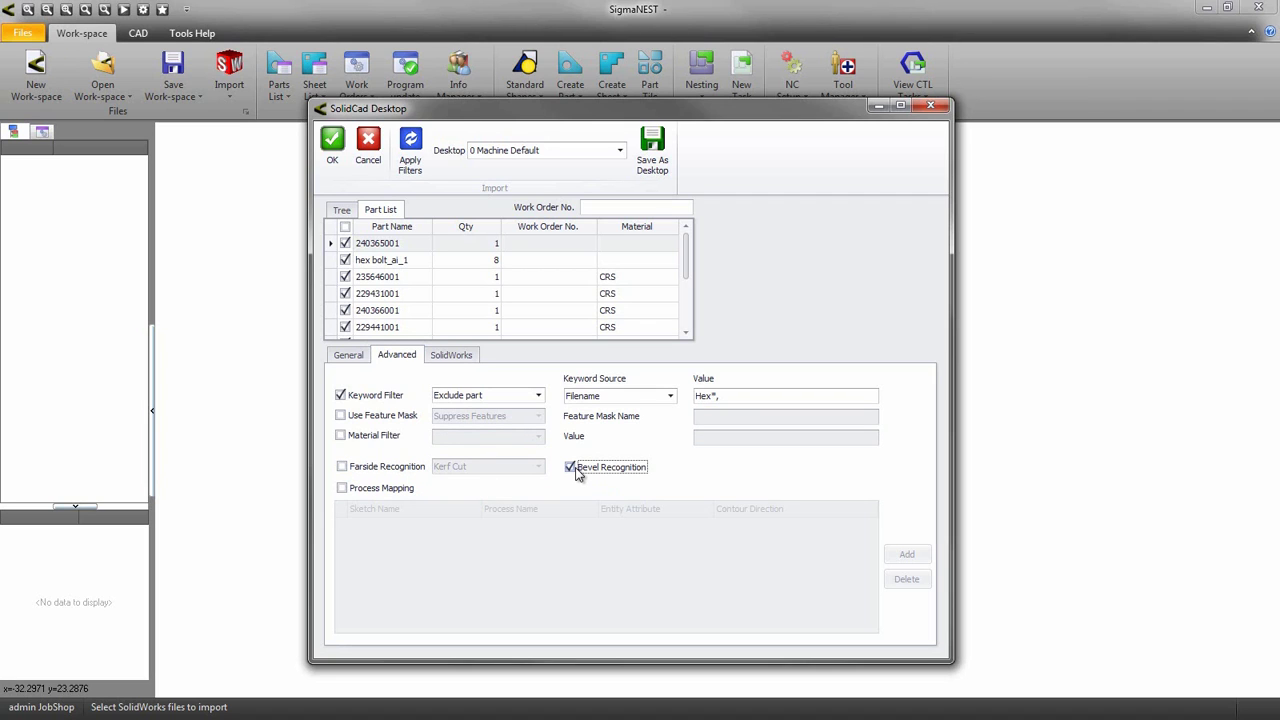
left_click(572, 468)
left_click(390, 490)
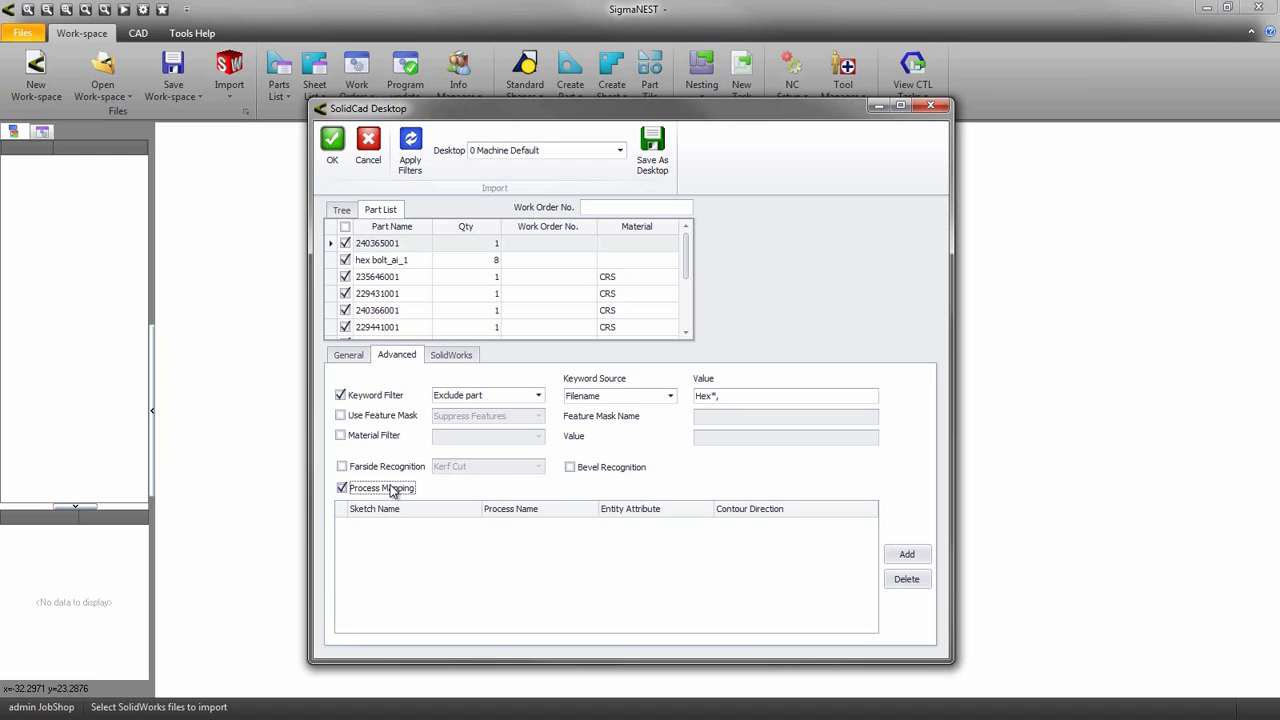
Add a process mapping rule and rename its NewSketch entry to Sketch*
left_click(898, 556)
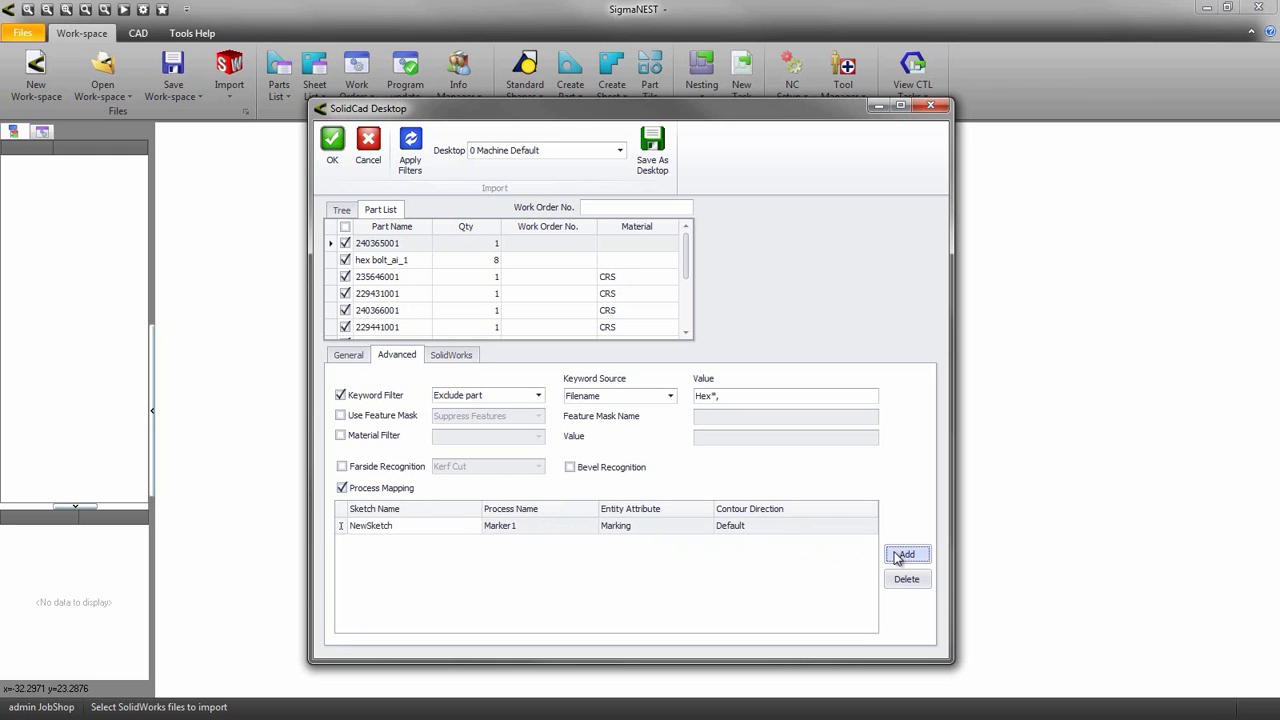
left_click(409, 527)
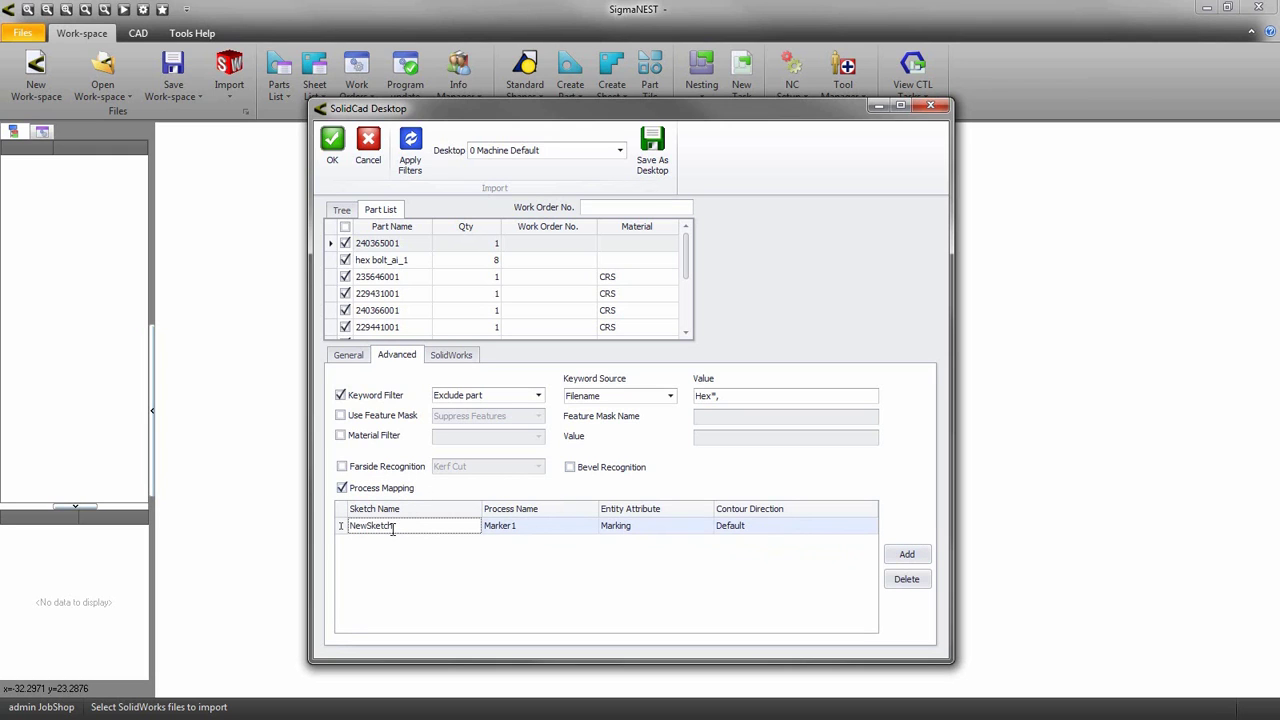
left_click_drag(393, 529, 350, 538)
type("S")
Keep Marker1, Marking and Default direction for the rule, then disable Process Mapping
left_click(497, 528)
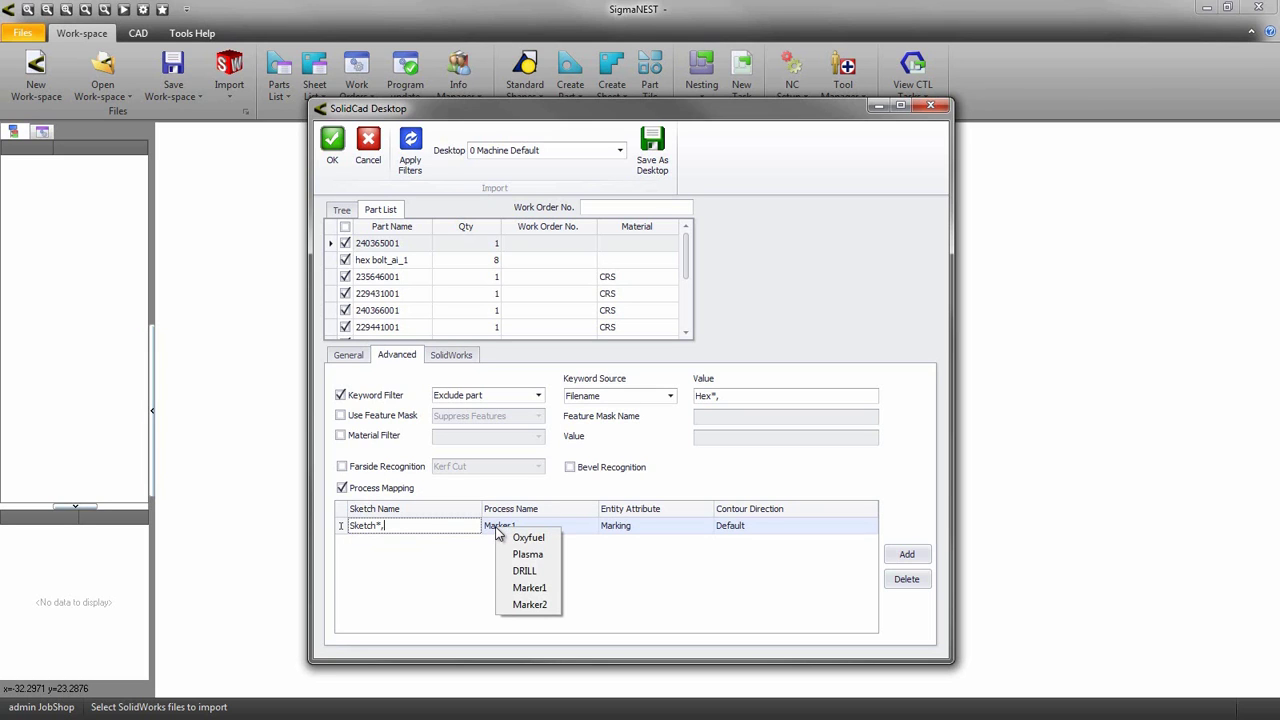
left_click(497, 528)
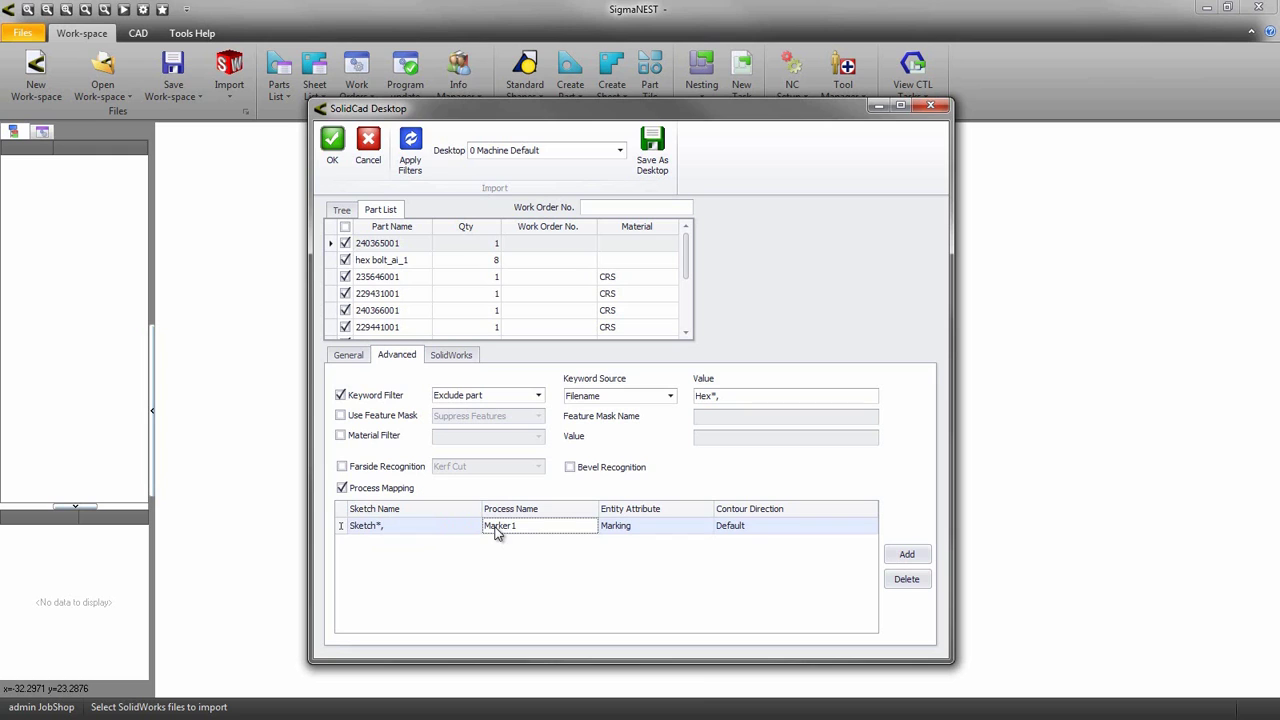
left_click(624, 528)
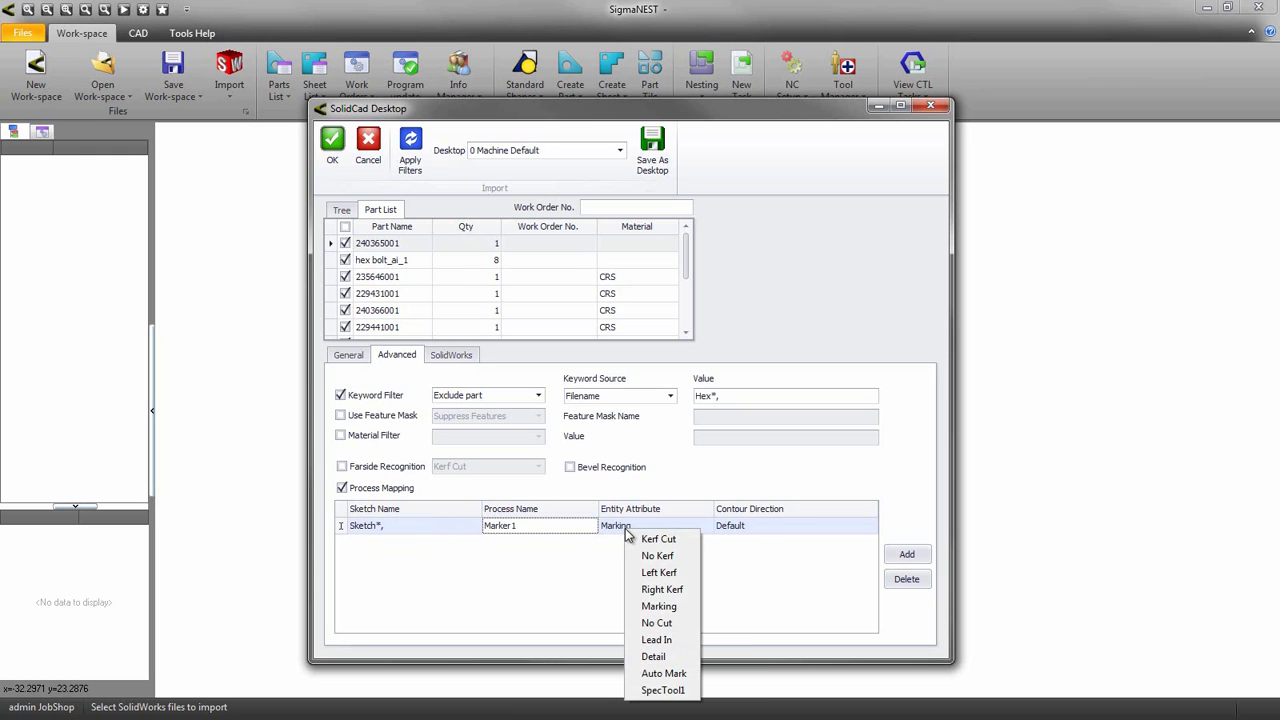
left_click(748, 529)
left_click(742, 542)
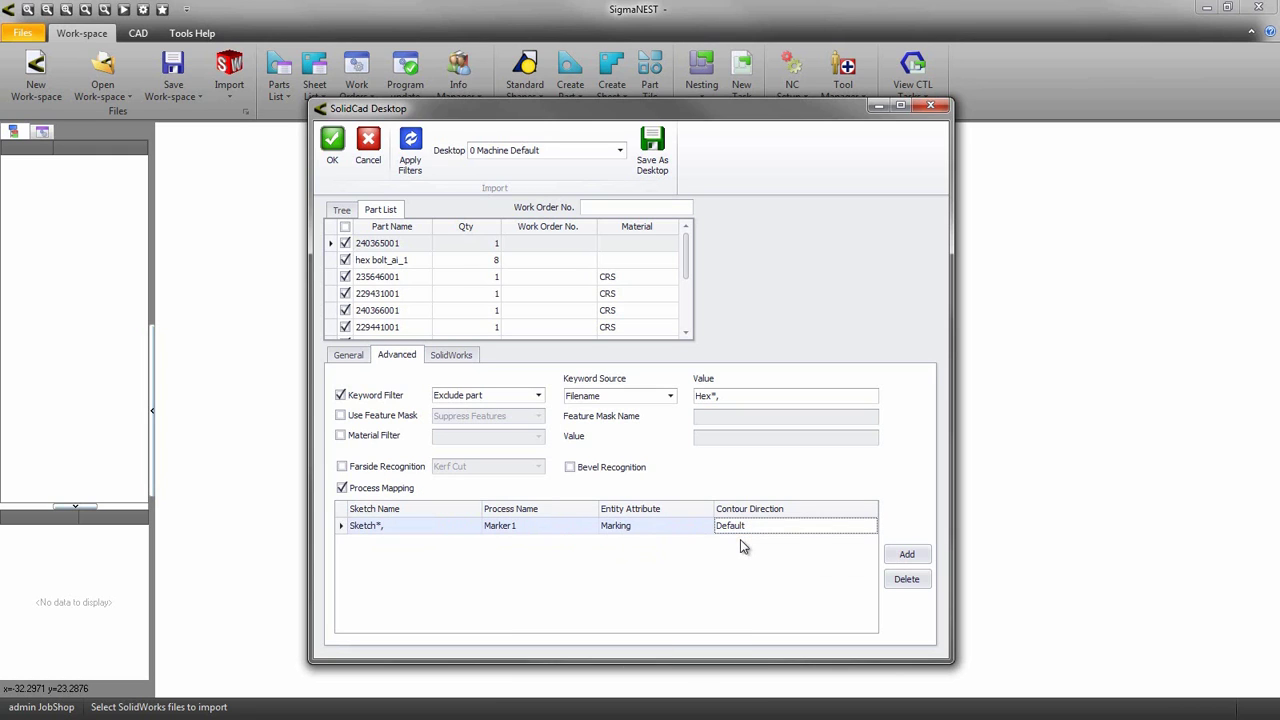
left_click(345, 490)
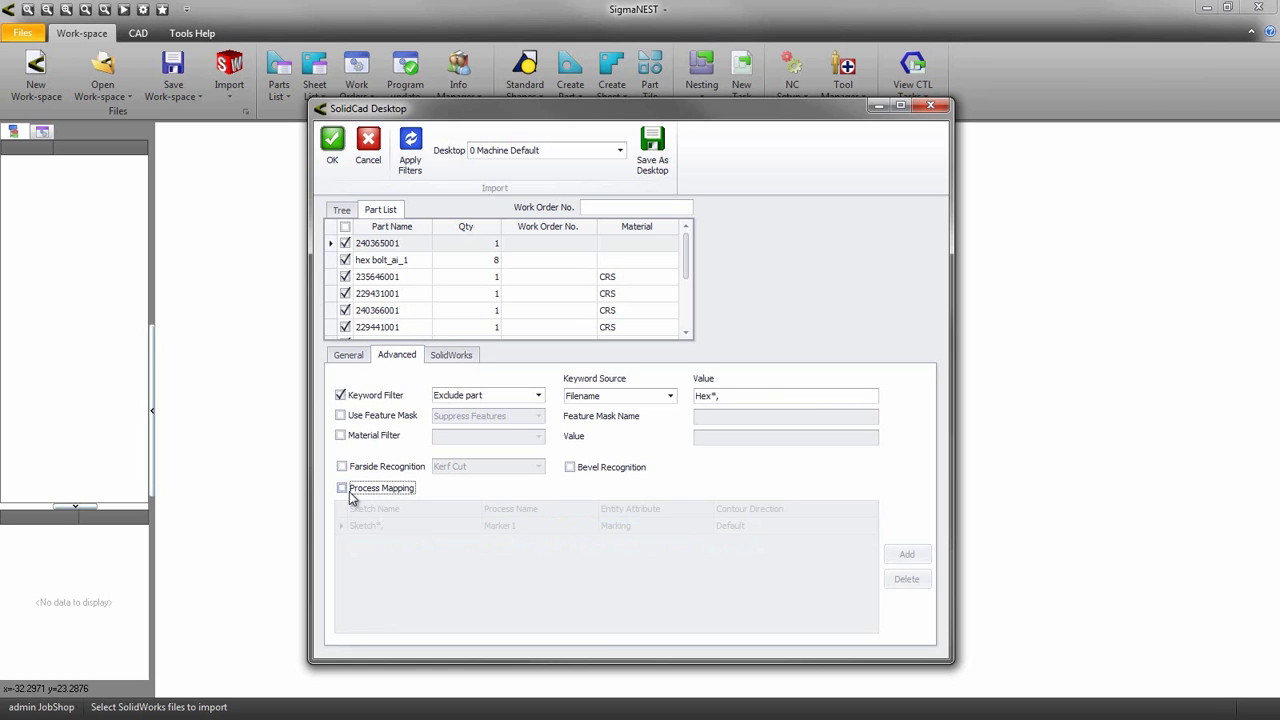
Review the SolidWorks and General tabs, then save the settings as desktop 'Hex Filter'
left_click(465, 362)
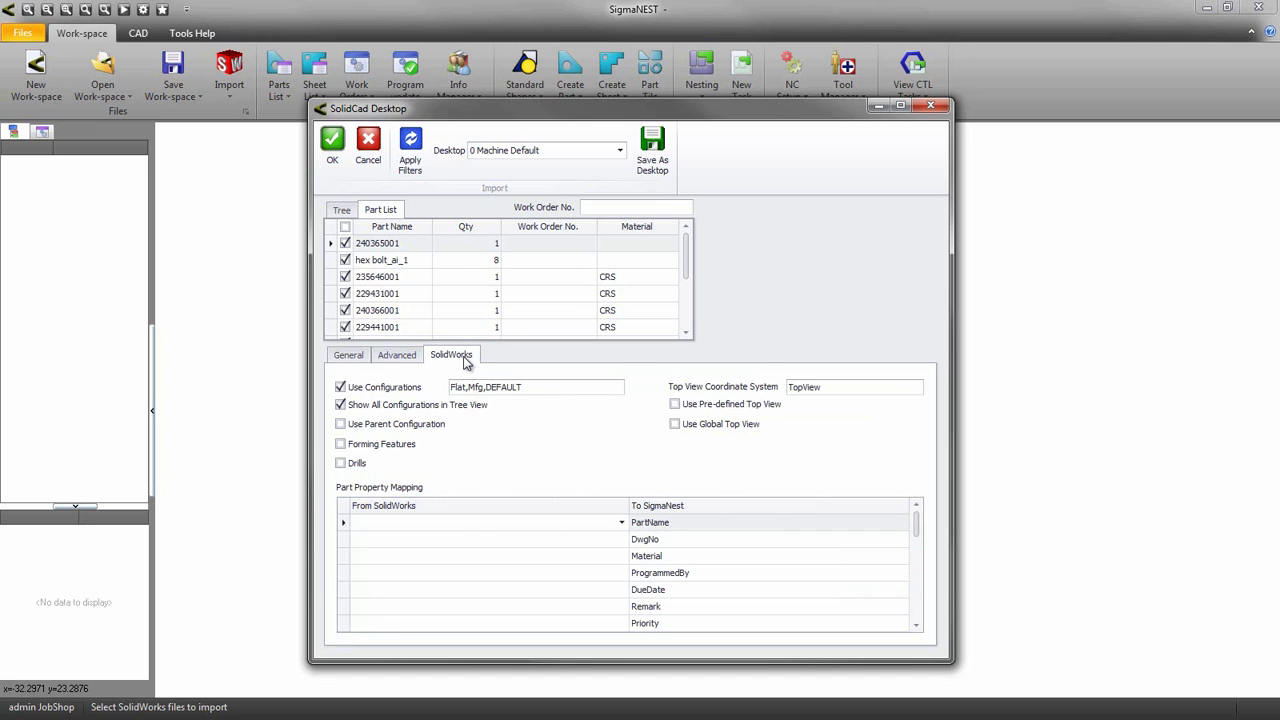
left_click(349, 360)
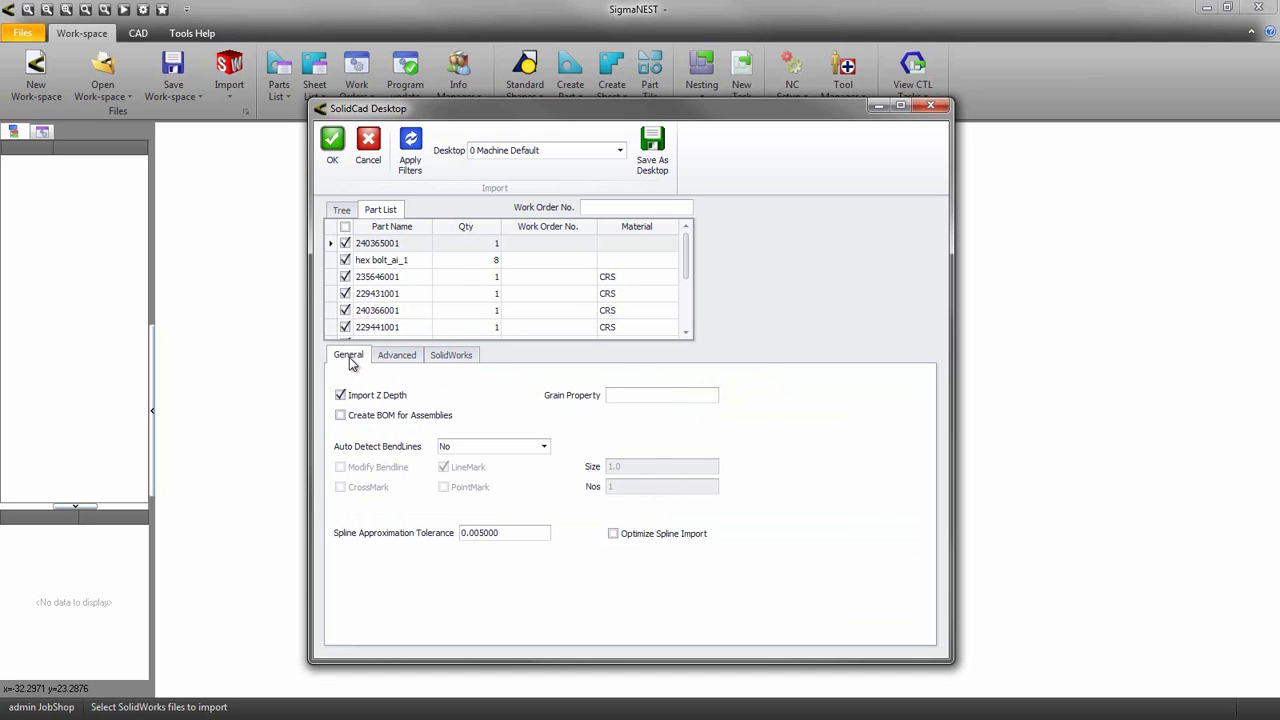
left_click(652, 152)
left_click_drag(634, 371, 564, 372)
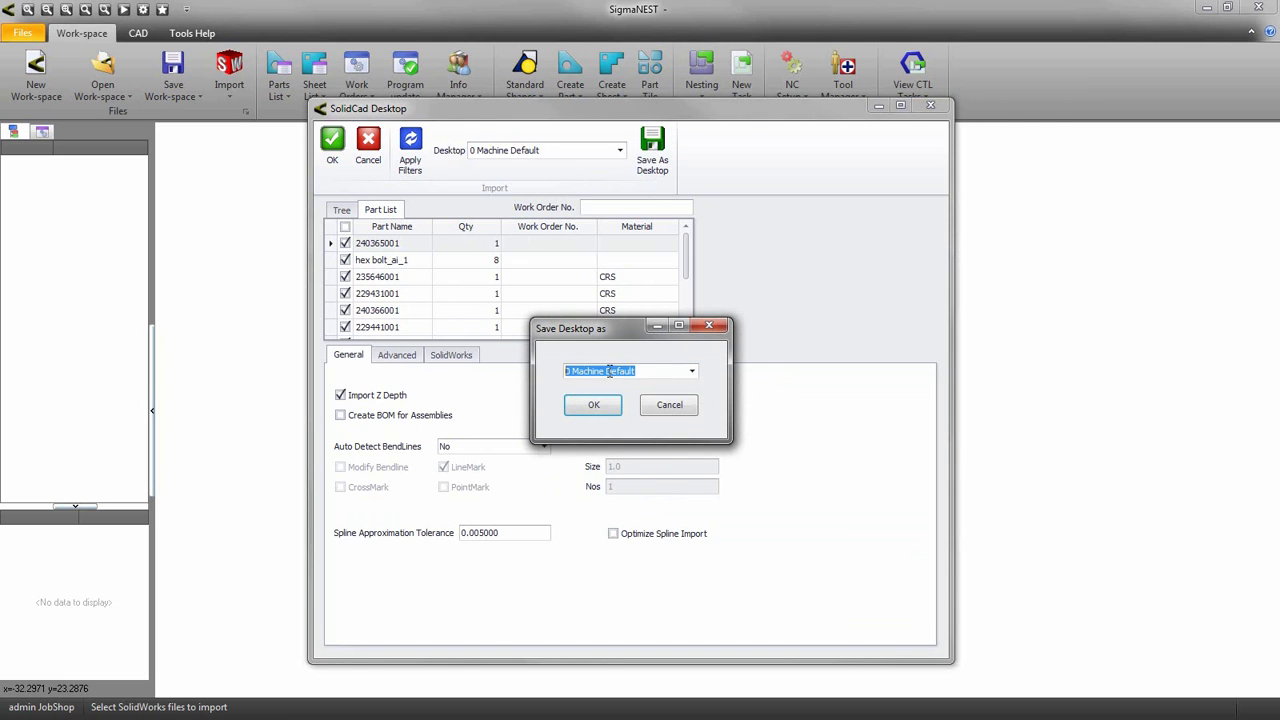
type("Hex Filter")
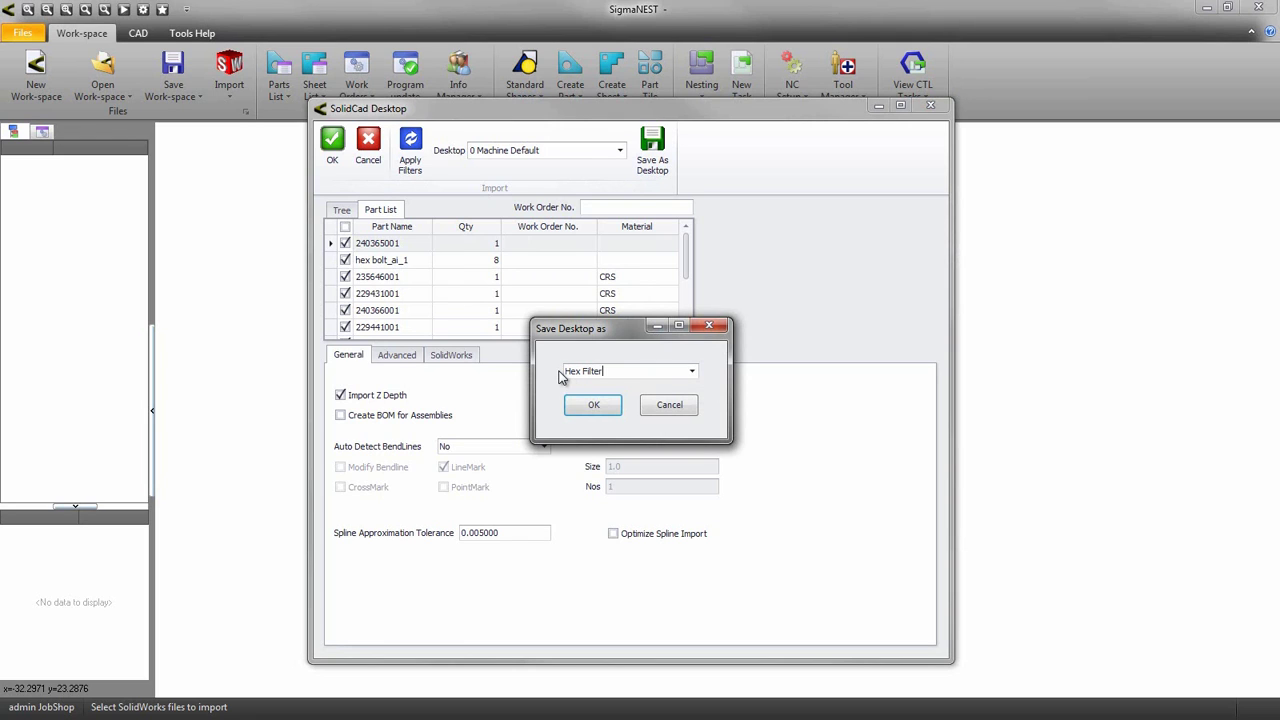
left_click(584, 405)
Apply filters to drop hex bolt_ai_1 and enter work order number 123
left_click(417, 262)
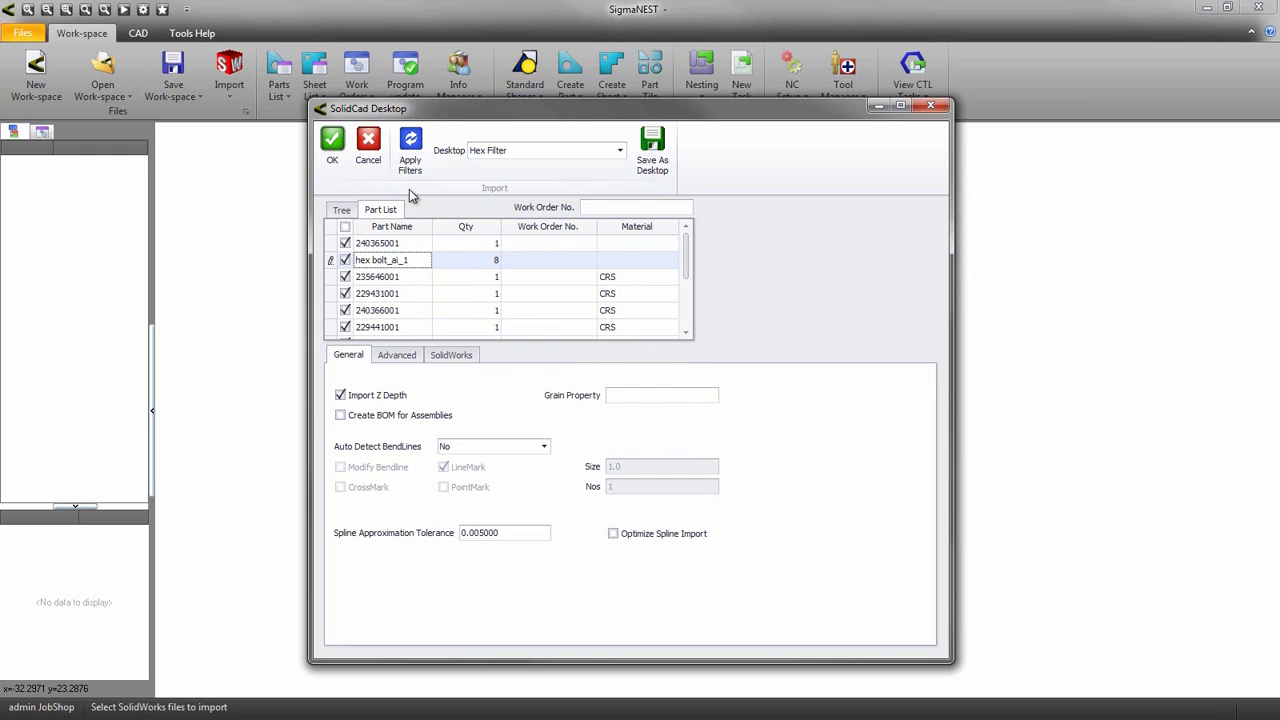
left_click(414, 145)
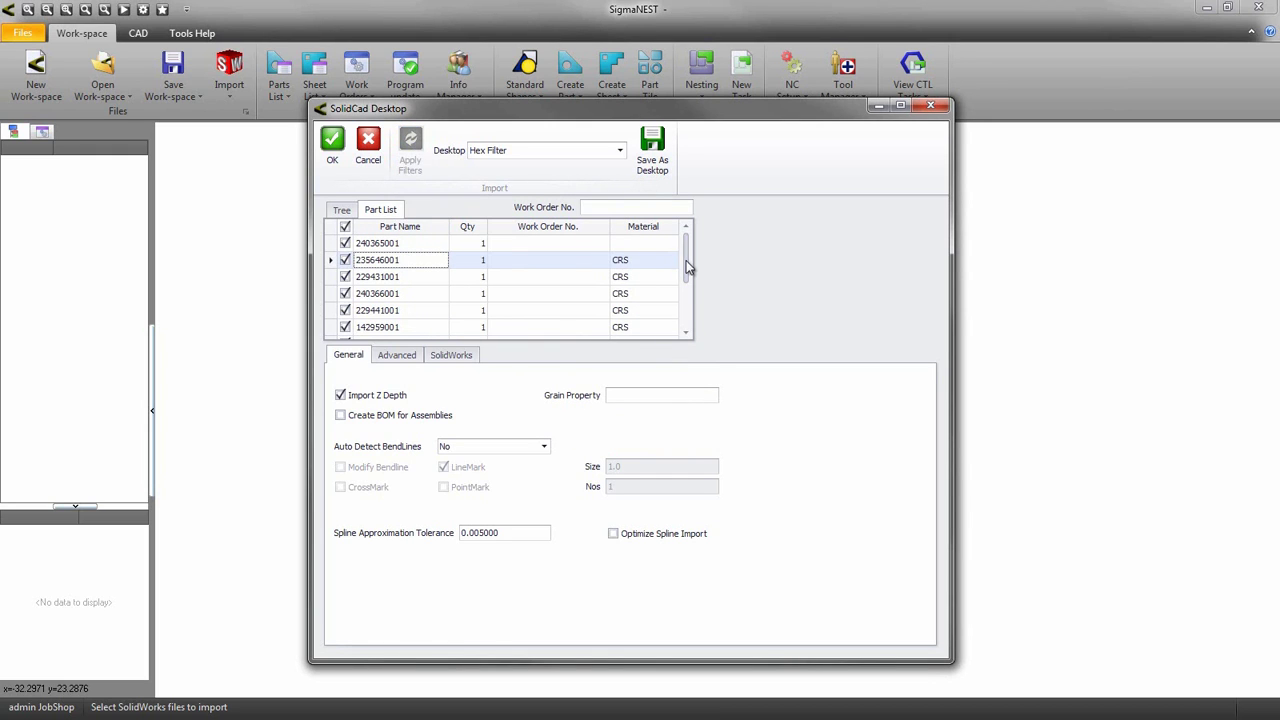
mouse_move(686, 260)
left_mouse_down()
mouse_move(687, 308)
mouse_move(688, 239)
left_mouse_up()
left_click(635, 207)
type("123")
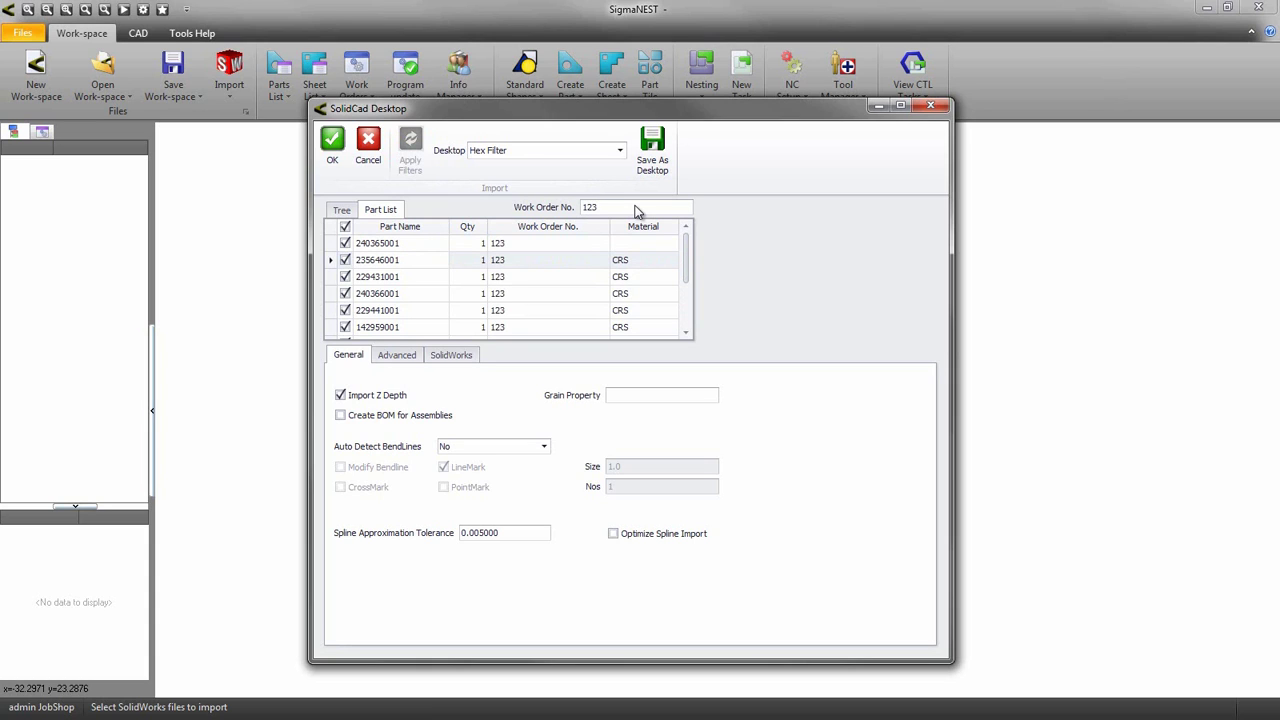
Confirm the import, preview part 235509001, and save all ten parts to the Parts folder
left_click(334, 147)
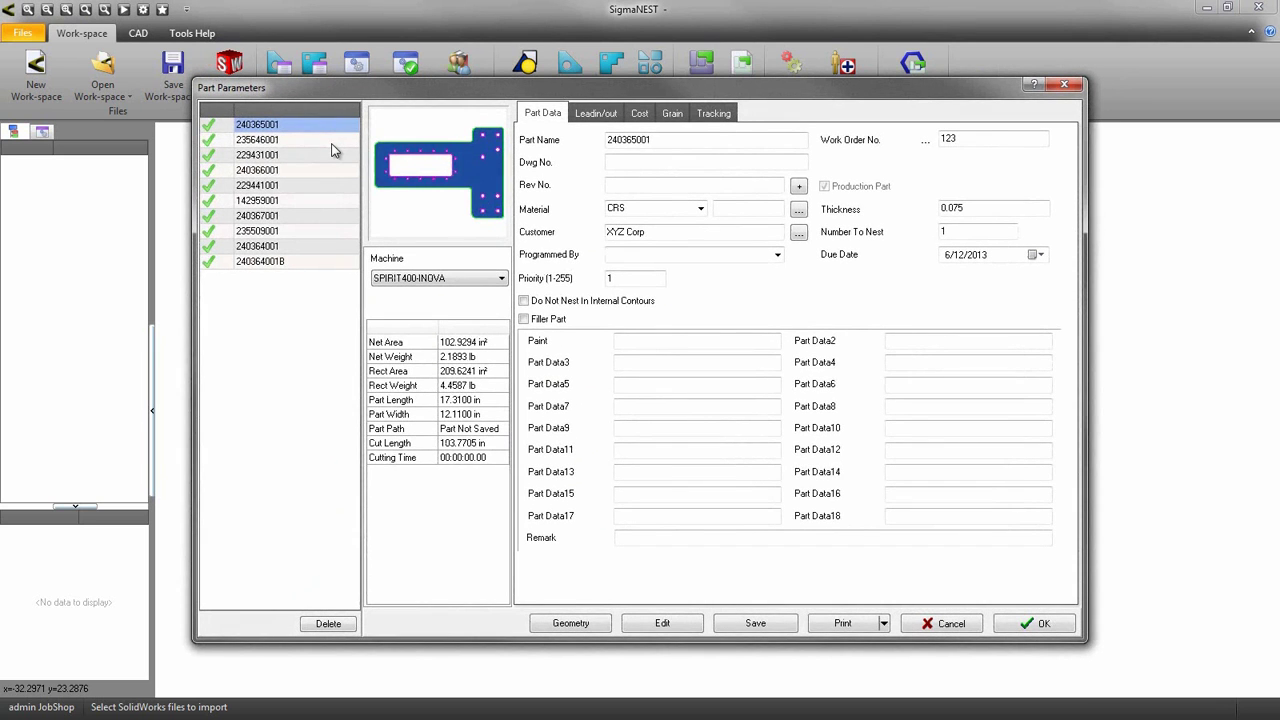
left_click(318, 140)
left_click(315, 233)
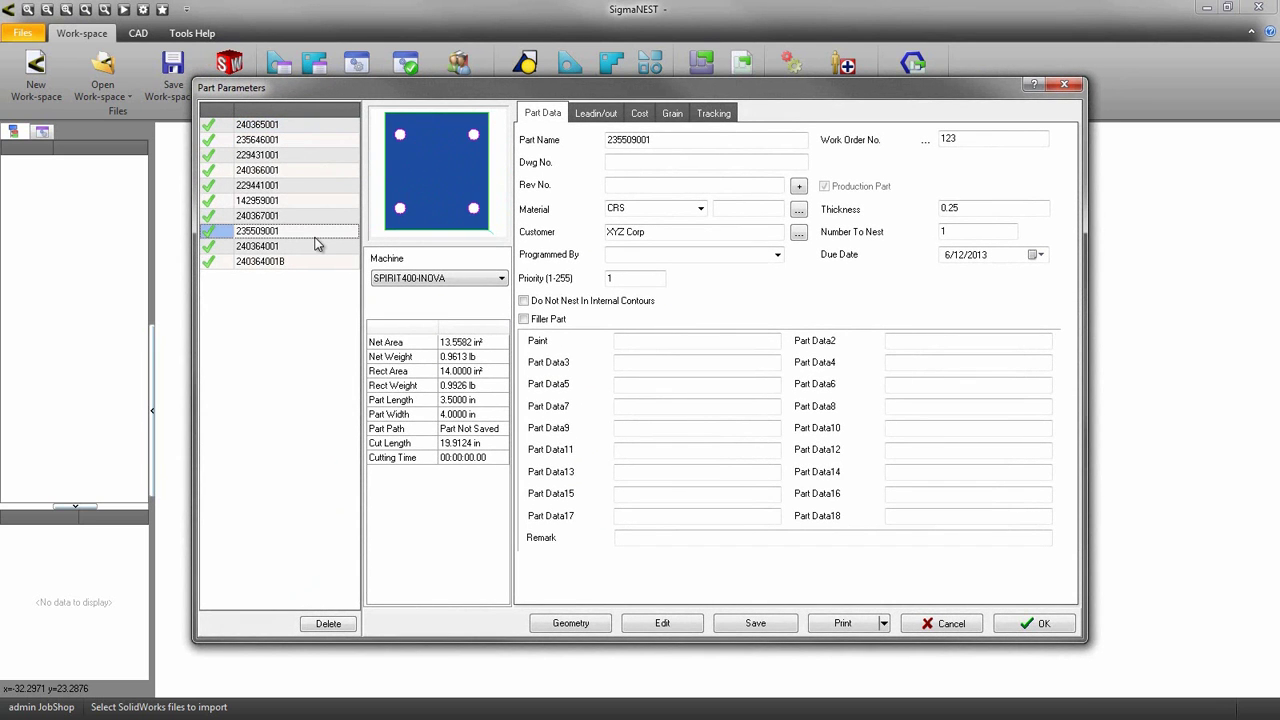
left_click(775, 623)
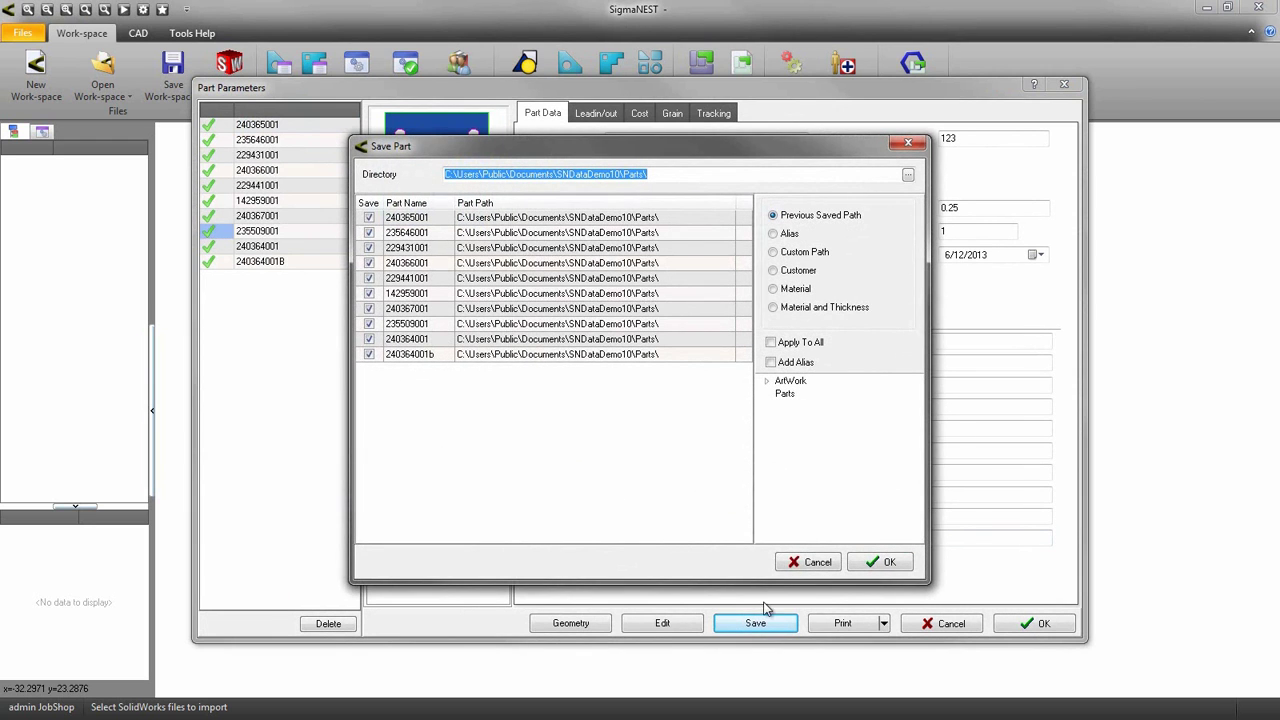
left_click(862, 560)
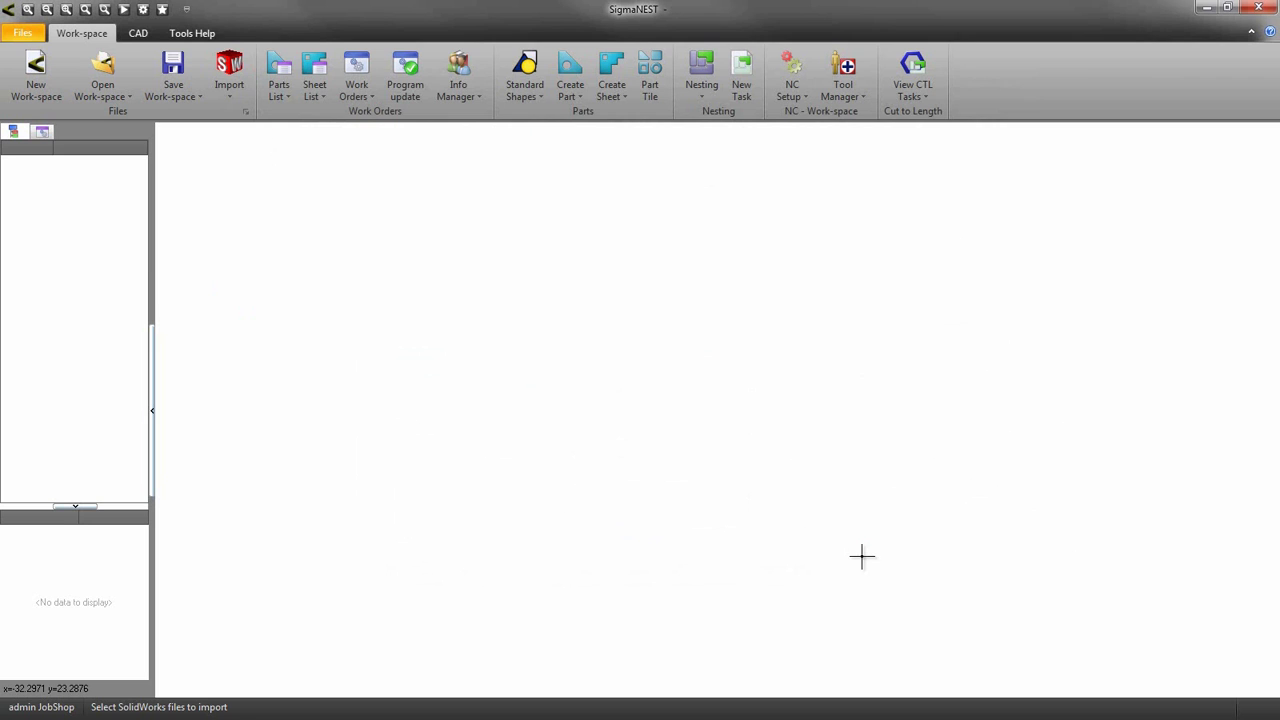